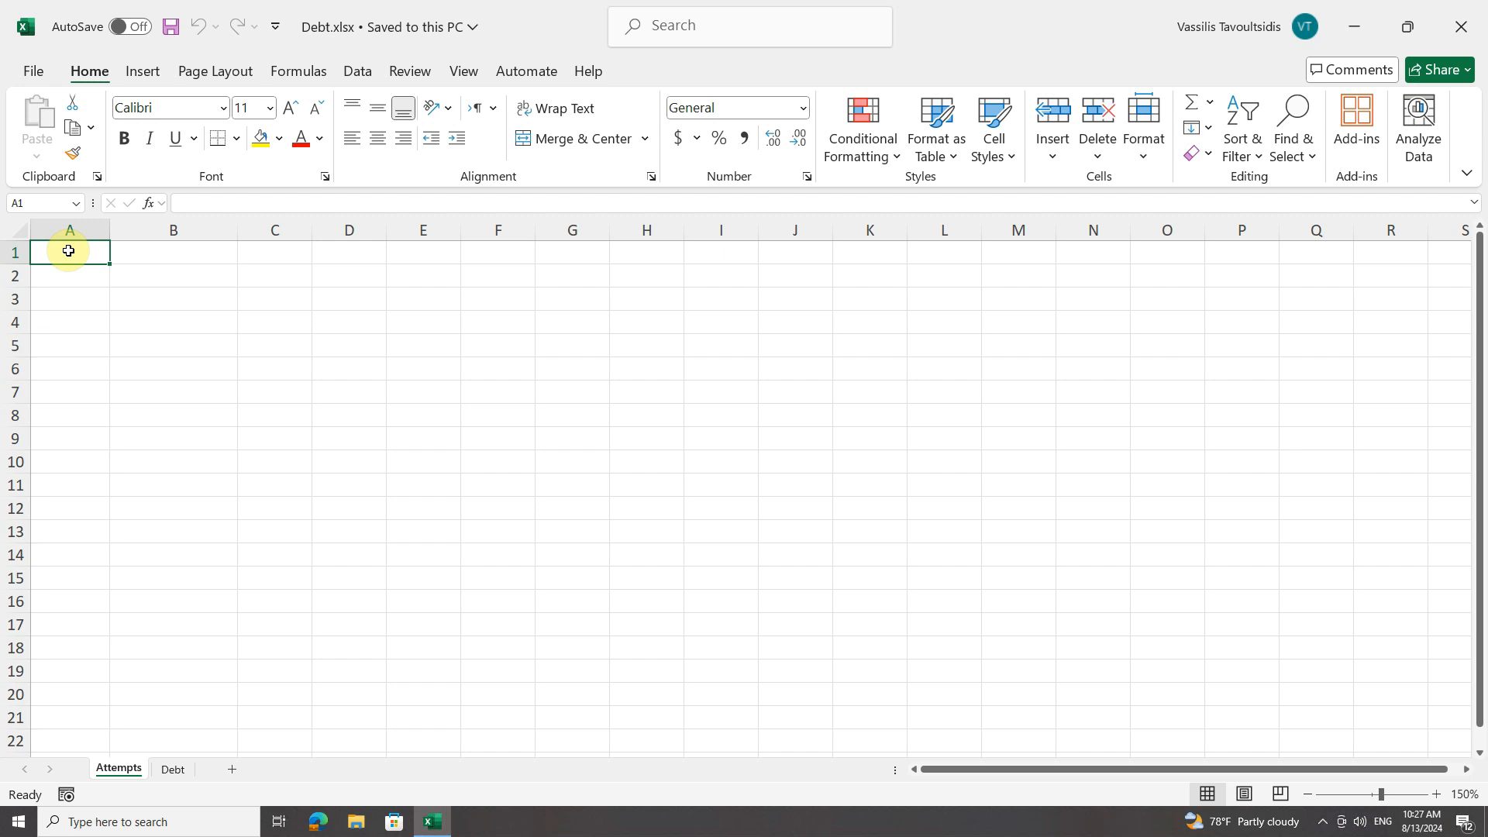
pyautogui.click(166, 277)
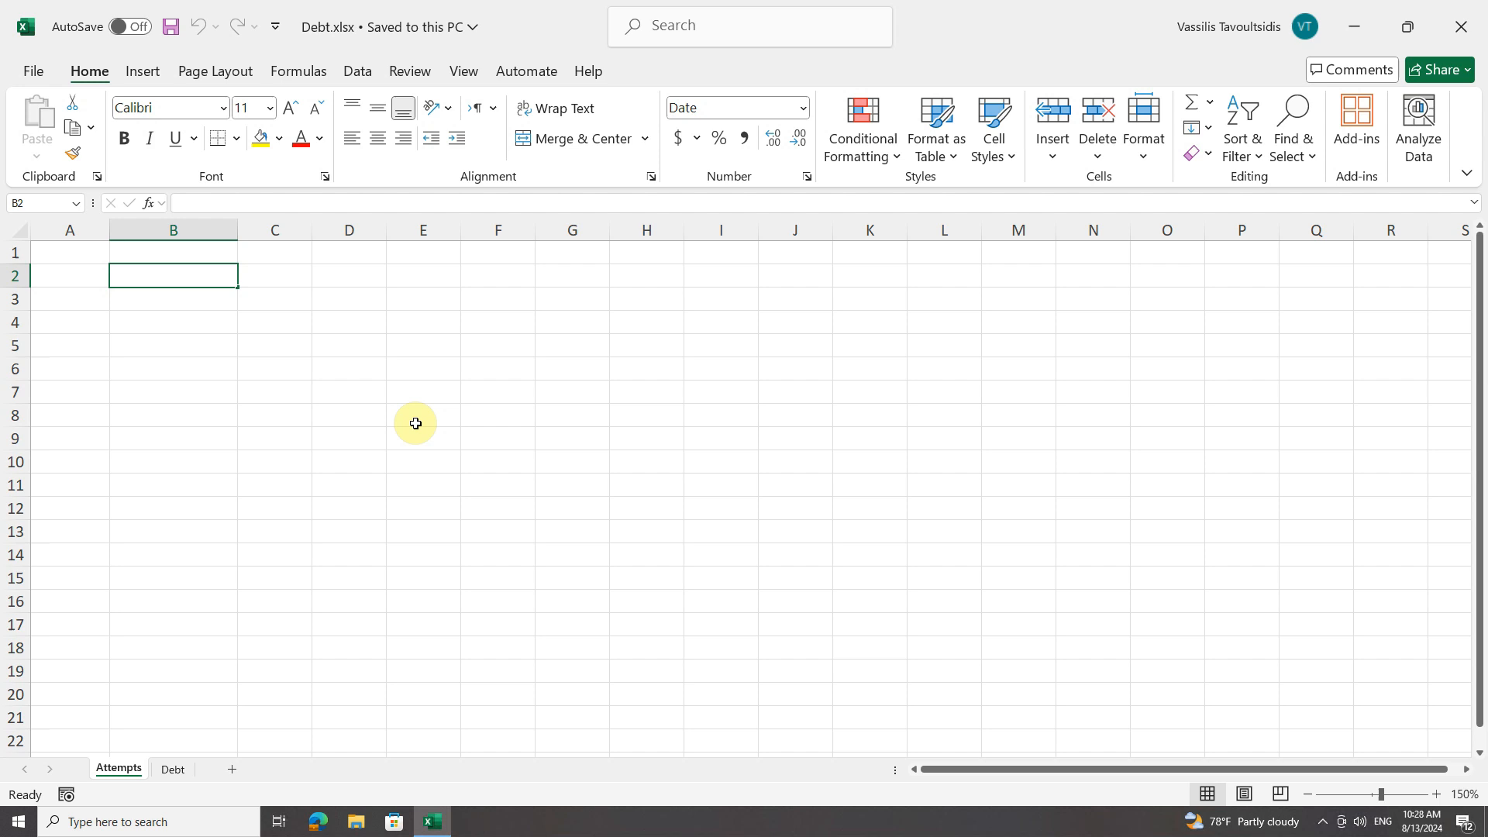
pyautogui.write('=tay')
pyautogui.press('BackSpace')
pyautogui.press('BackSpace')
pyautogui.write('od')
pyautogui.press('Escape')
pyautogui.press('Escape')
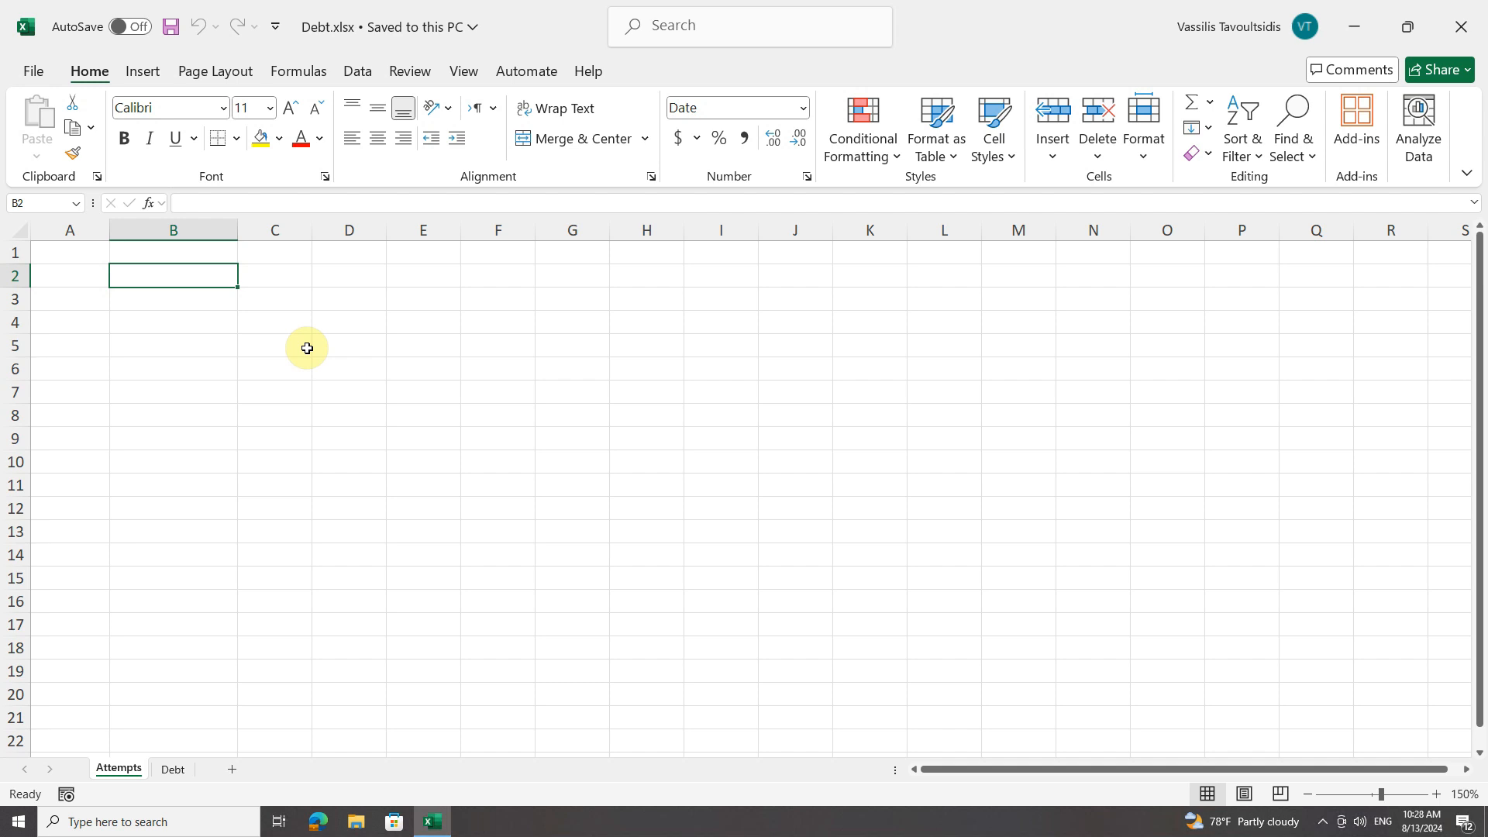
# Step: Insert the TODAY function into cell B2 from the Date & Time function category
pyautogui.click(303, 70)
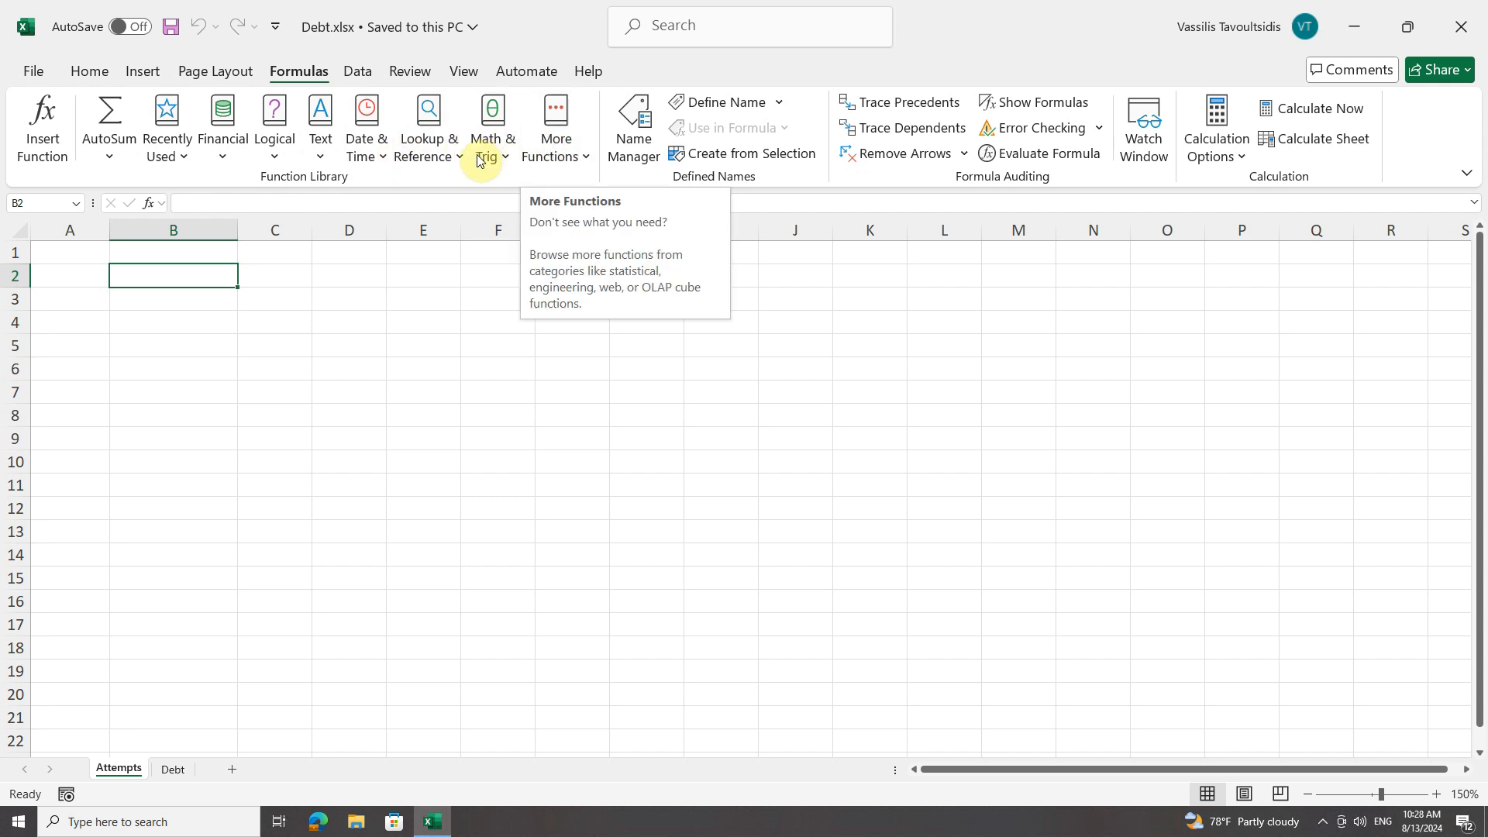
pyautogui.click(379, 158)
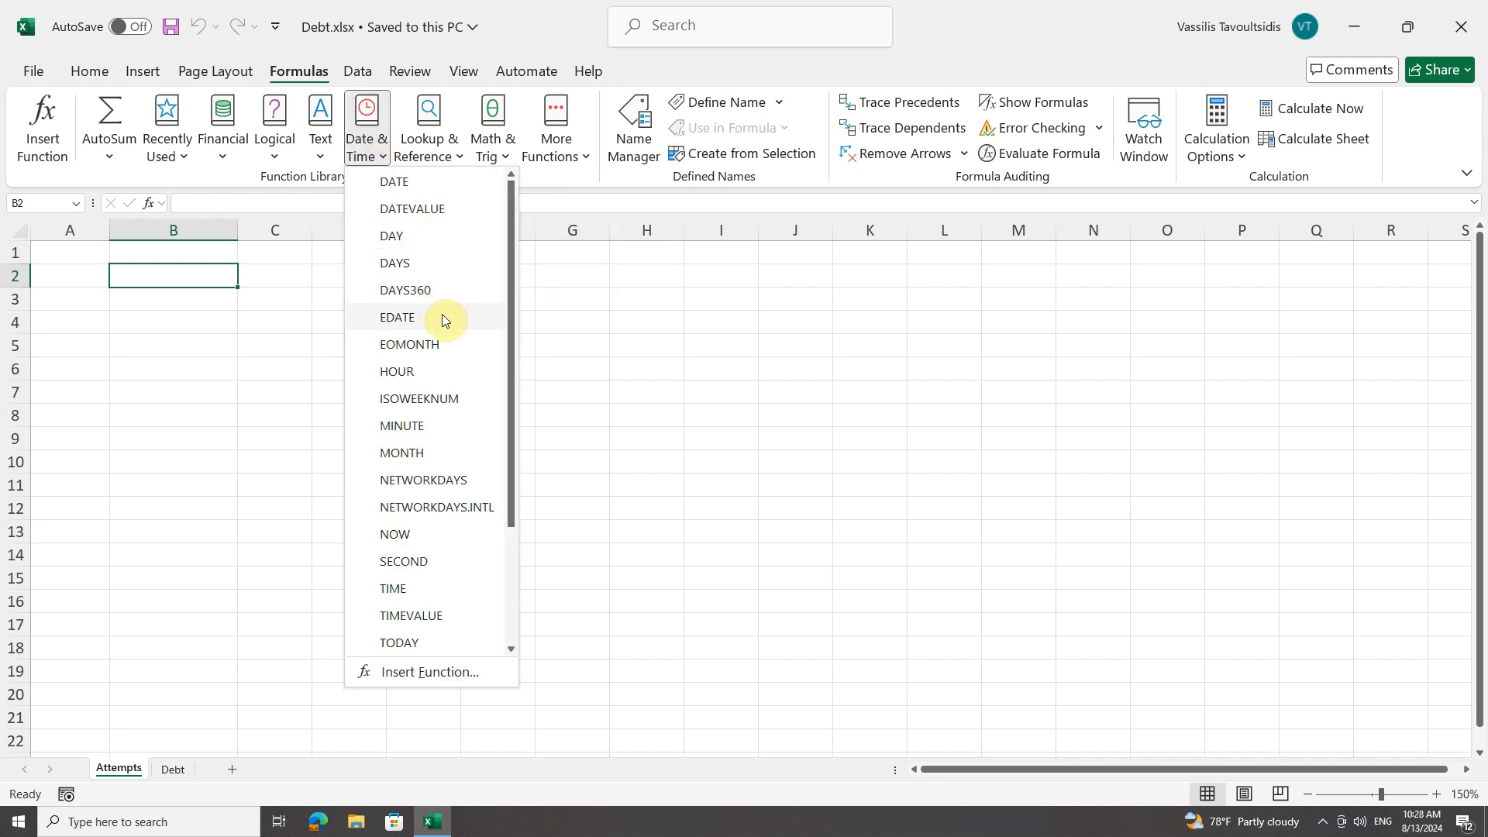
pyautogui.moveTo(514, 329); pyautogui.dragTo(505, 437)
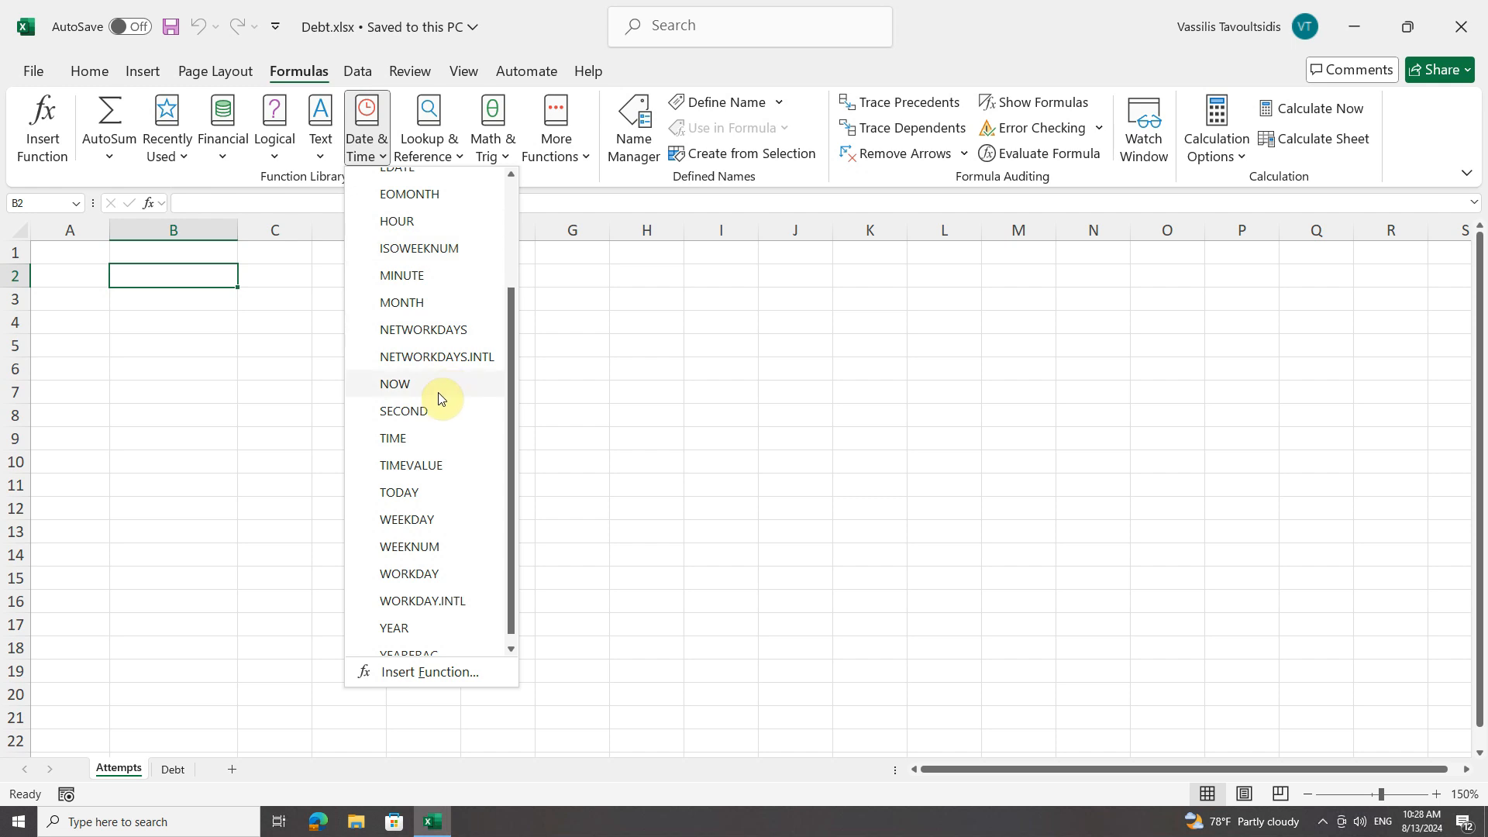
pyautogui.click(426, 492)
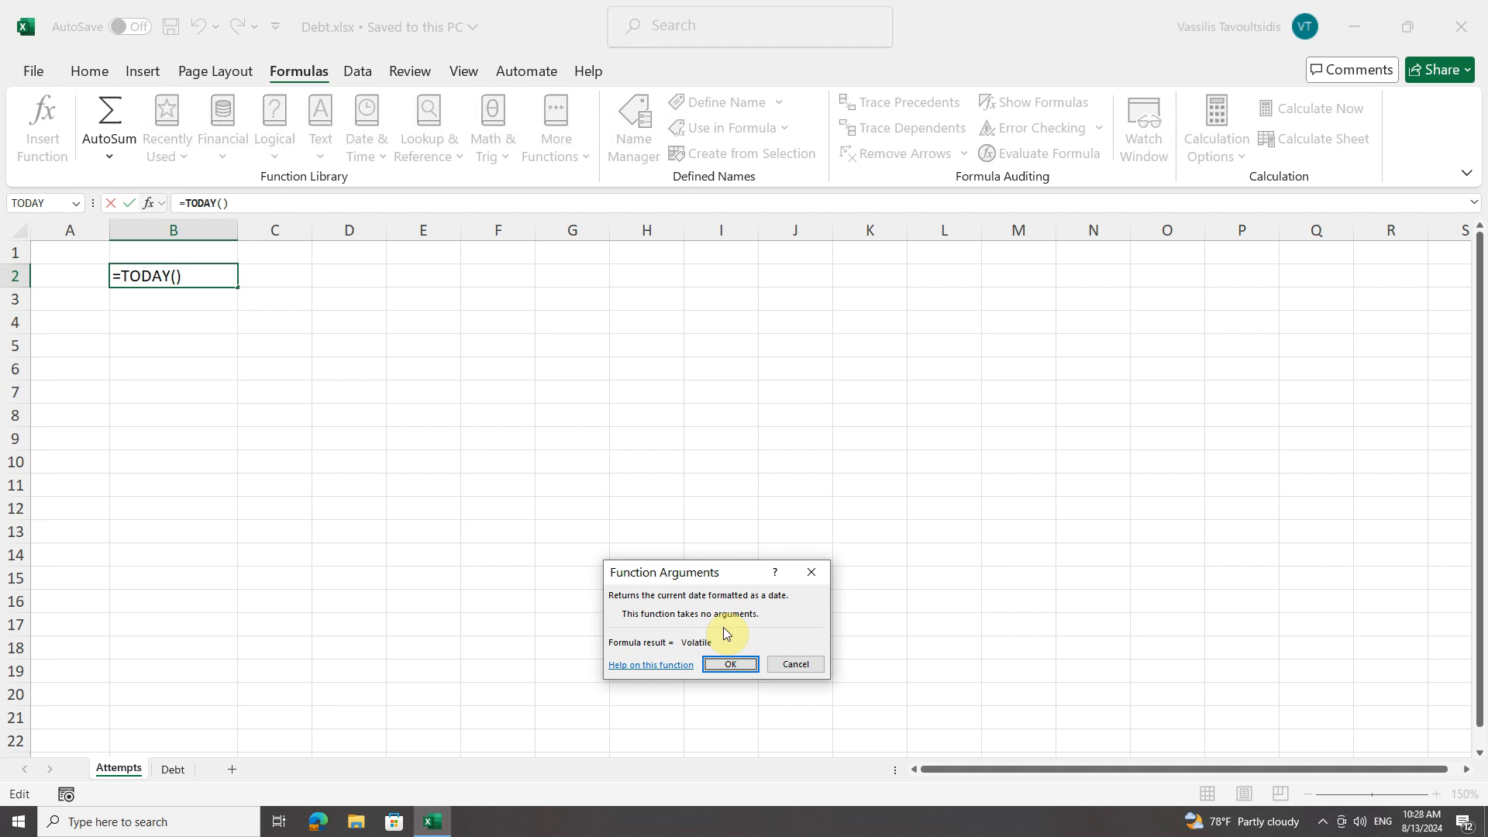
pyautogui.click(736, 667)
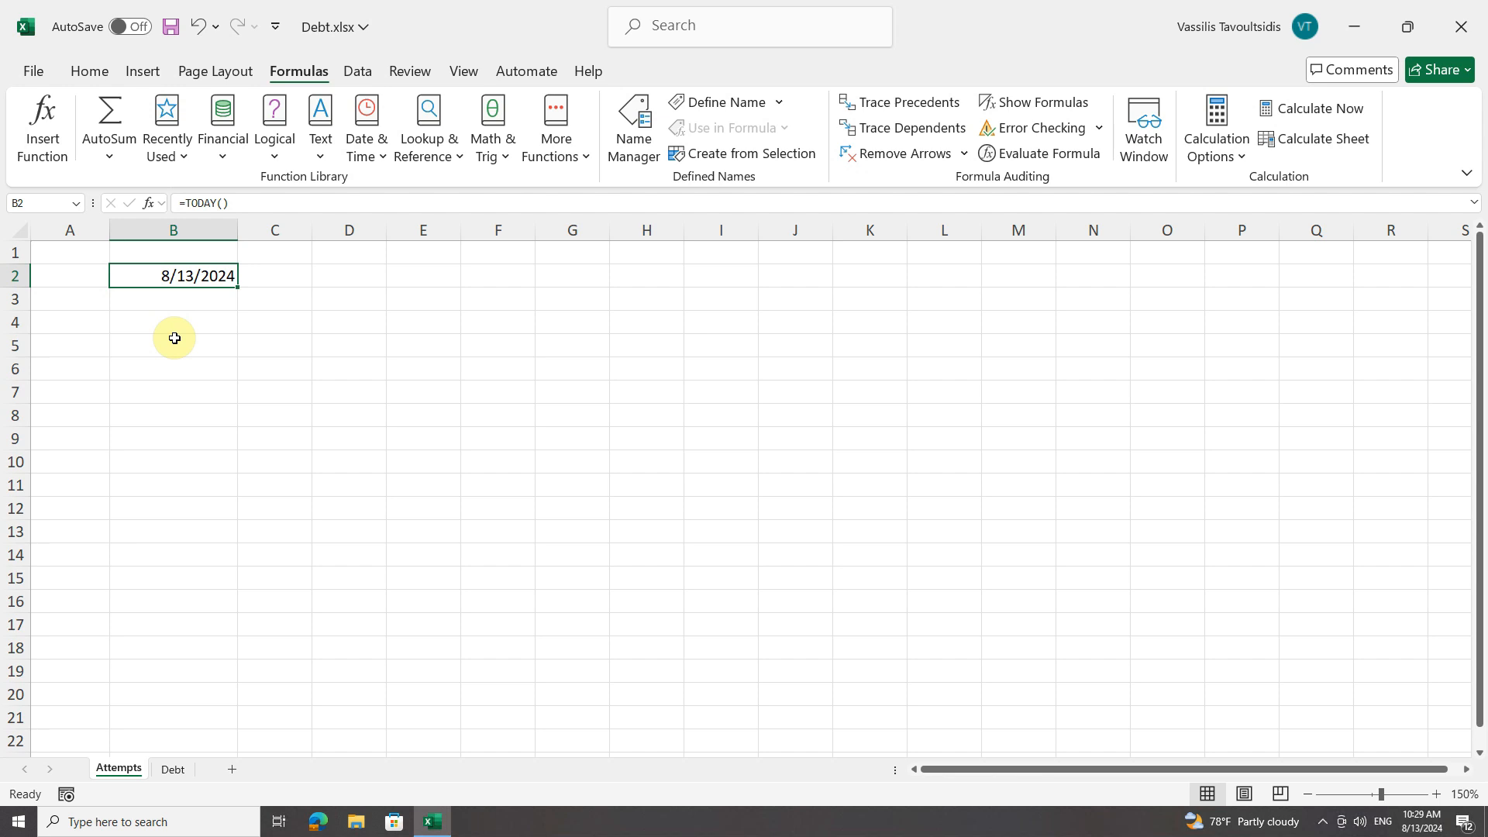
# Step: Enter the NOW function in cell B3, accepting it through its function arguments dialog
pyautogui.click(167, 298)
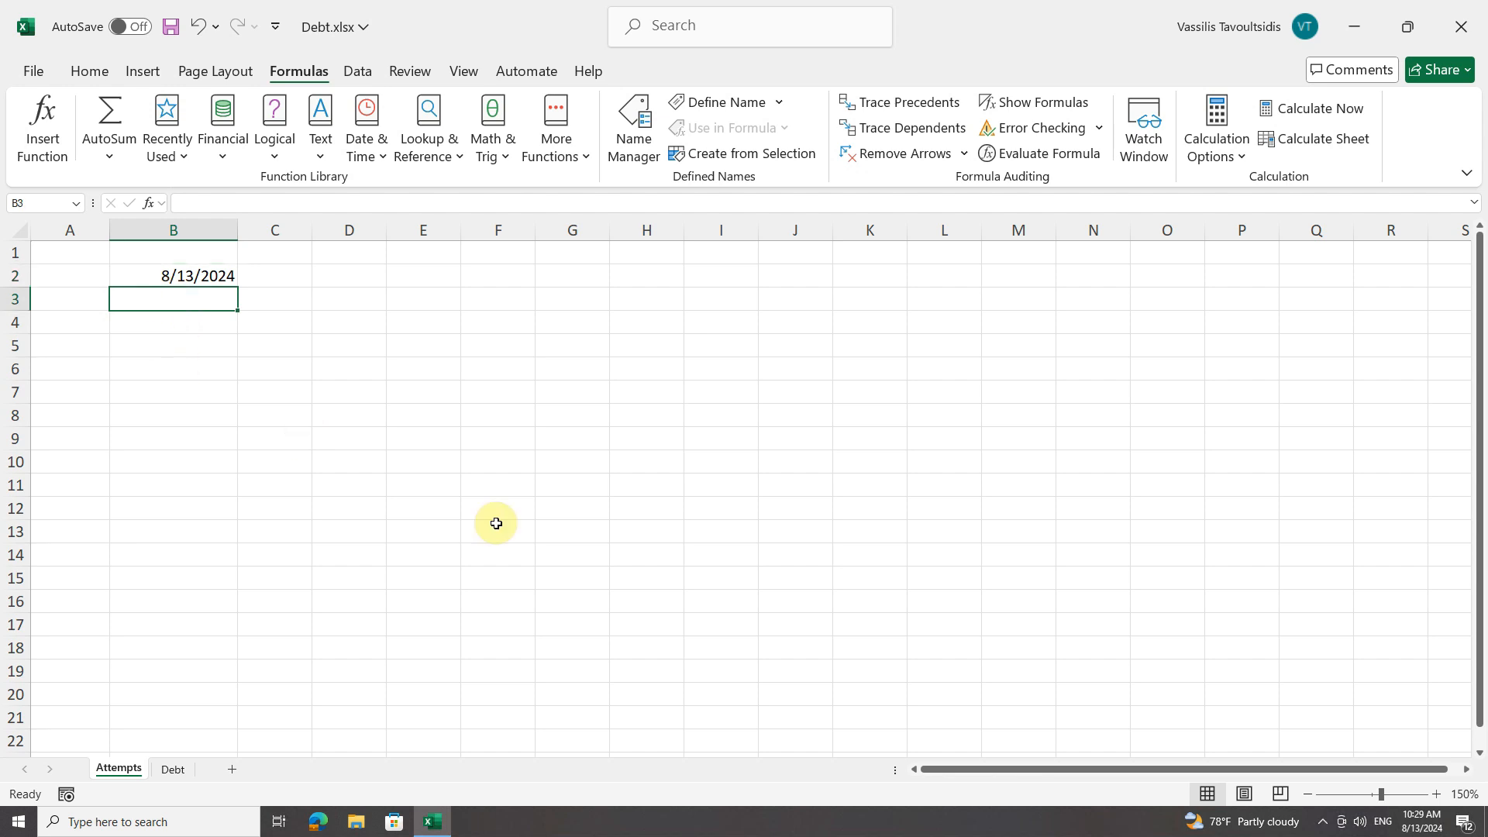
pyautogui.write('=now(')
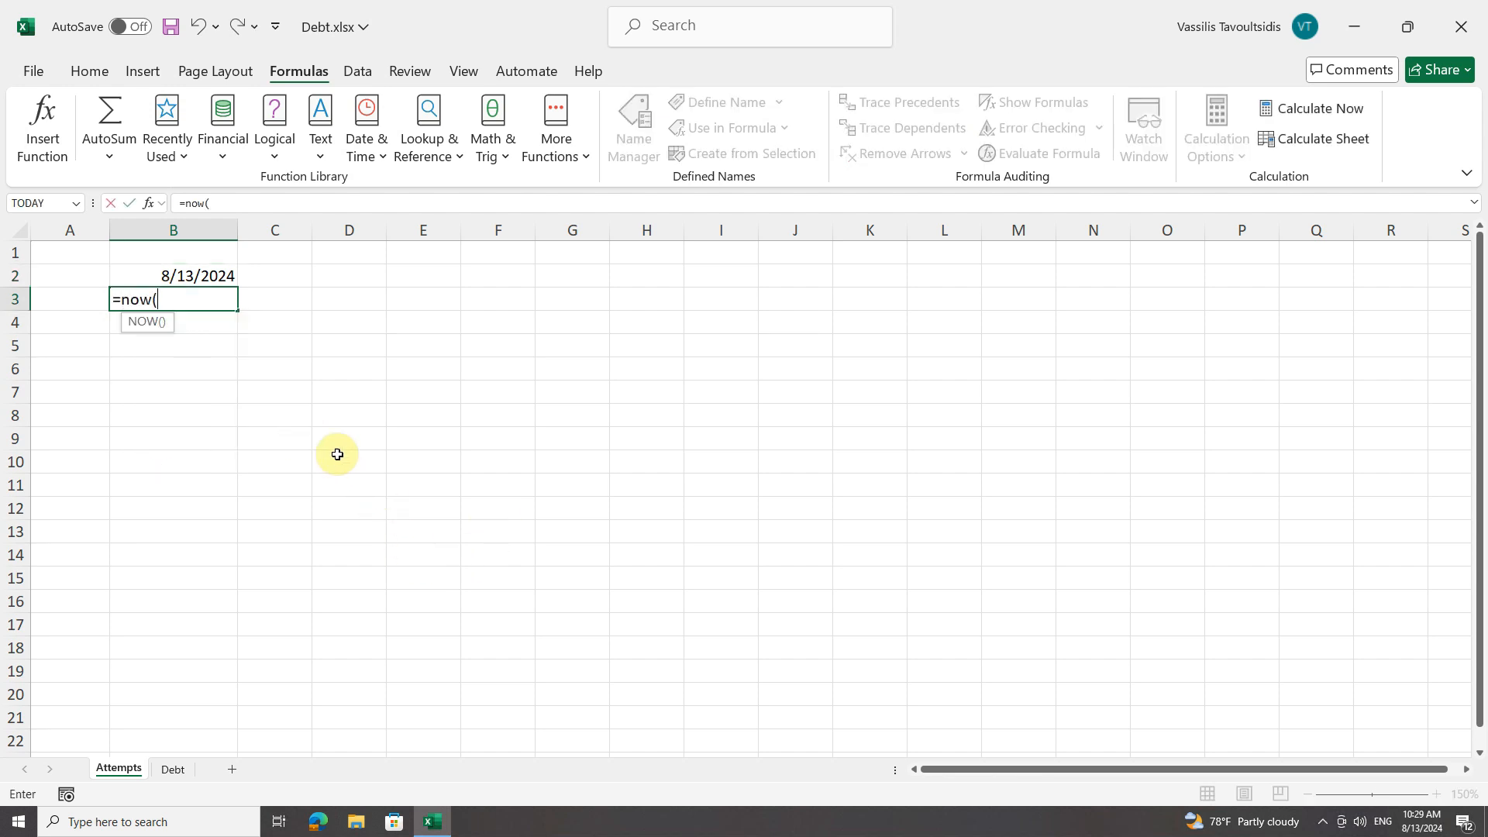
pyautogui.click(149, 207)
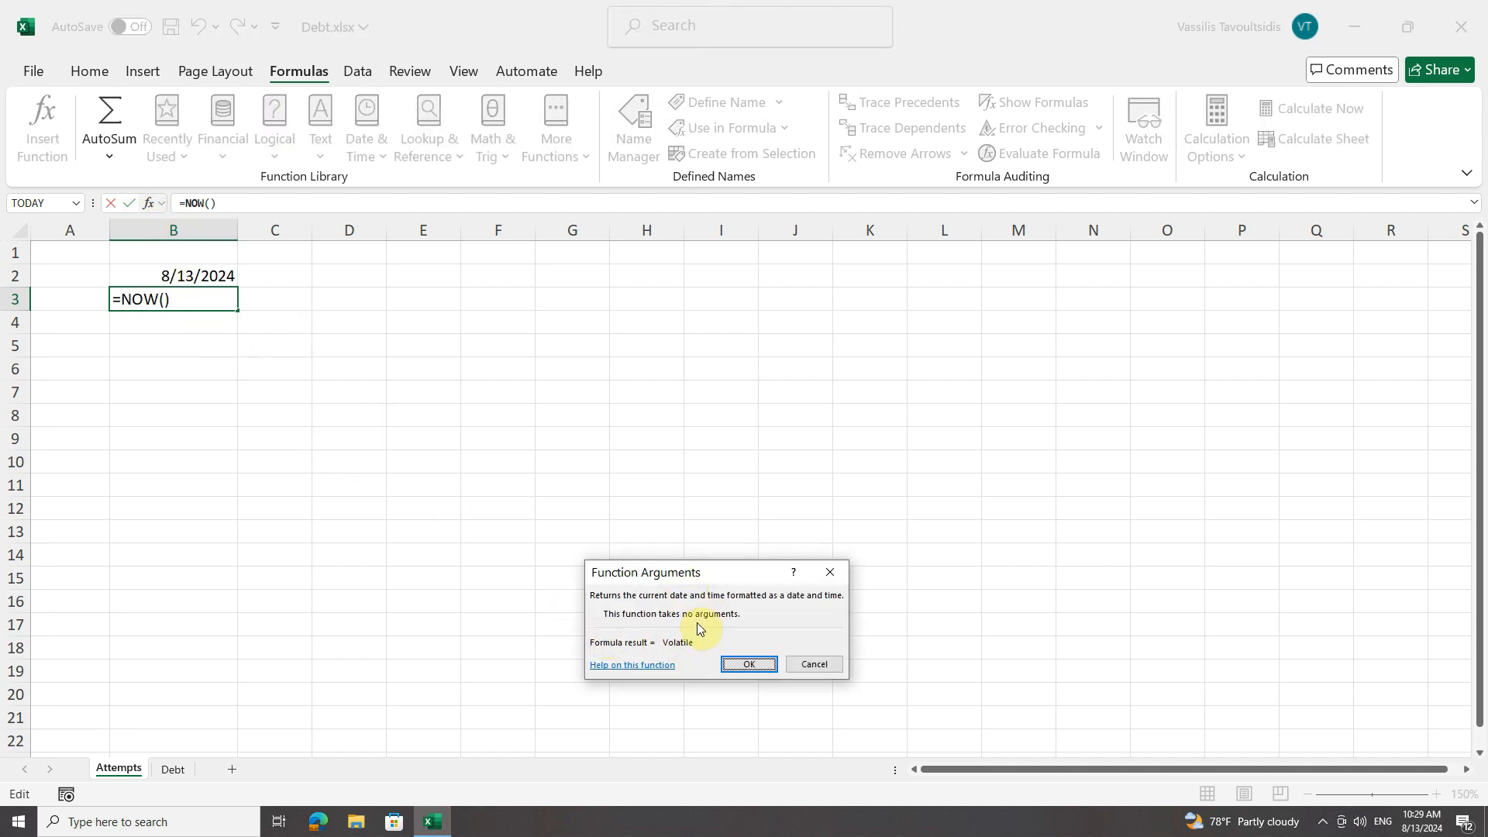
pyautogui.click(749, 664)
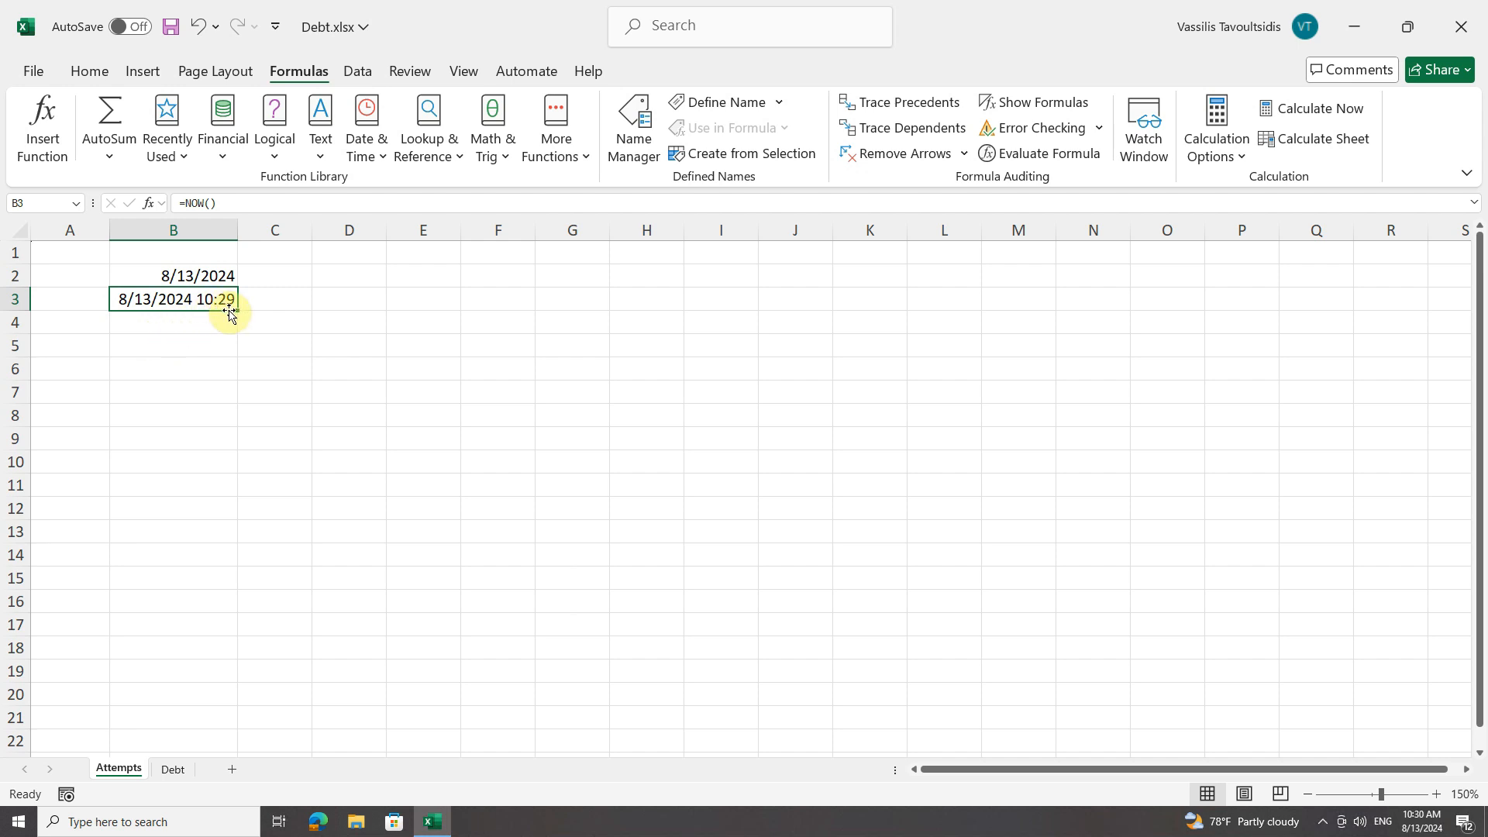
# Step: Apply the custom number format m/d/yyyy h:mm:ss to cell B3 and widen column B to fit the value
pyautogui.click(89, 71)
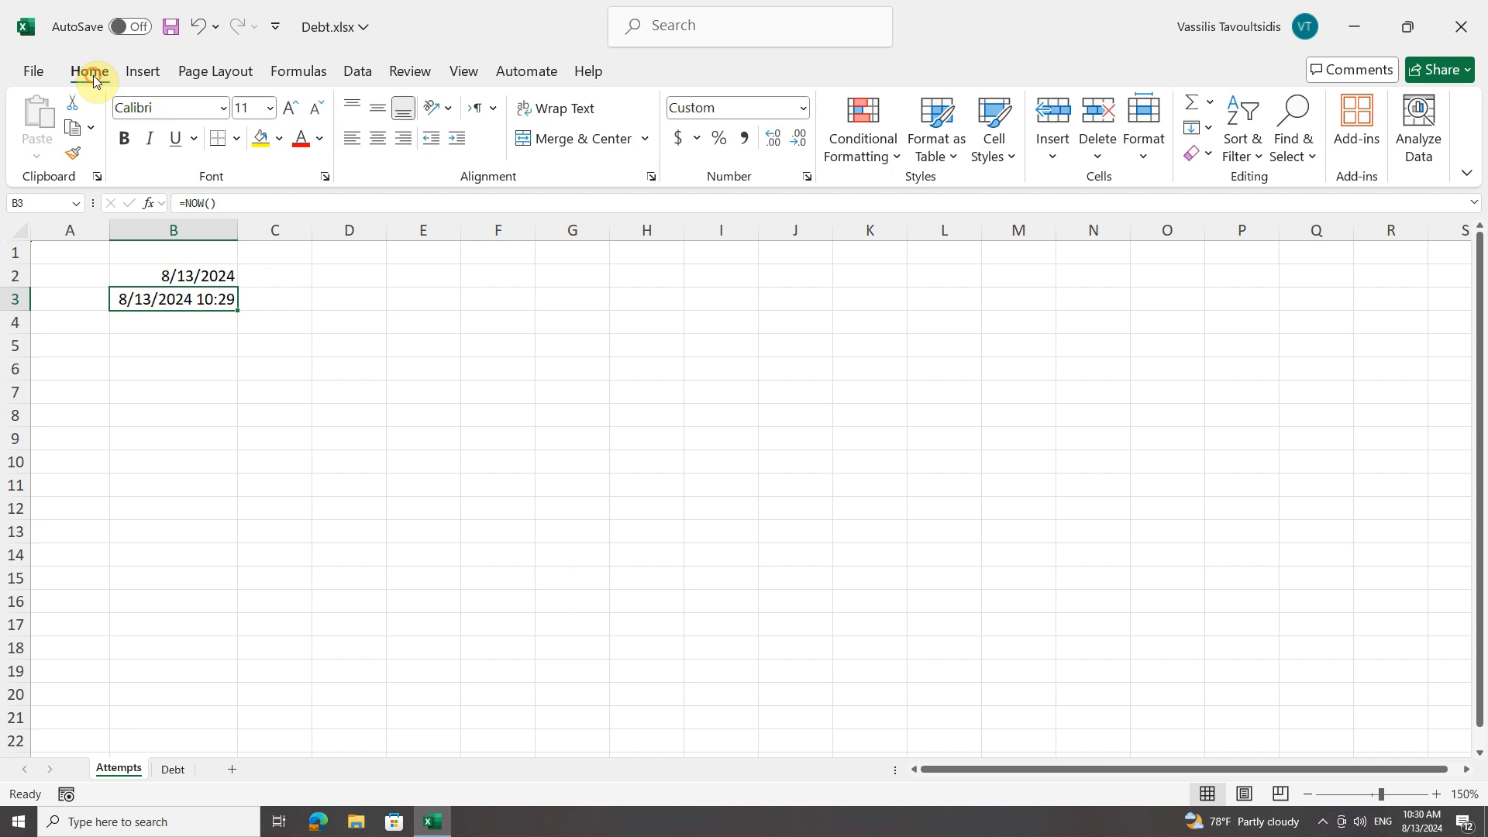
pyautogui.click(807, 177)
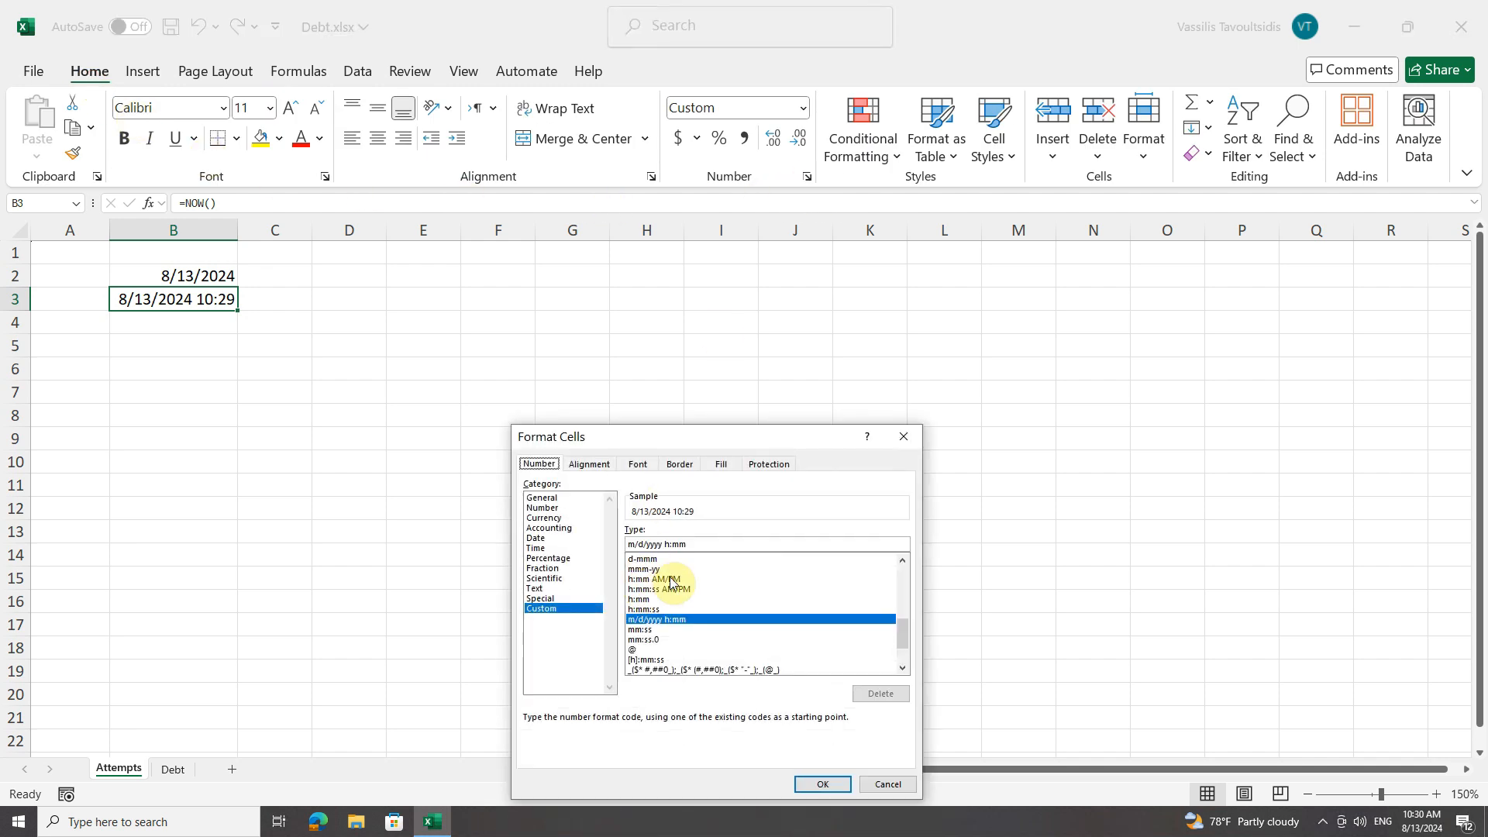
pyautogui.click(707, 544)
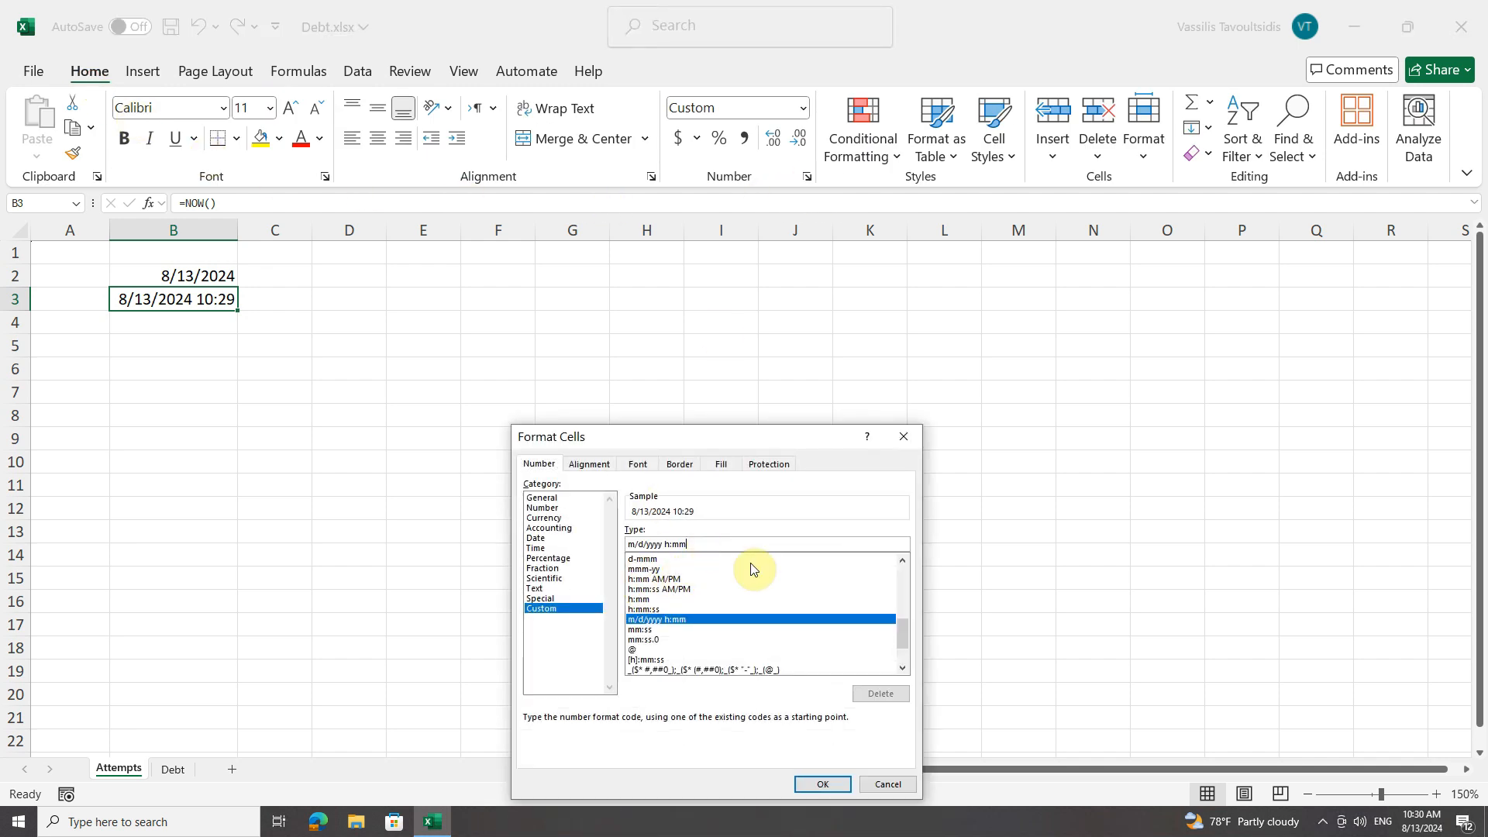
pyautogui.write(':ss')
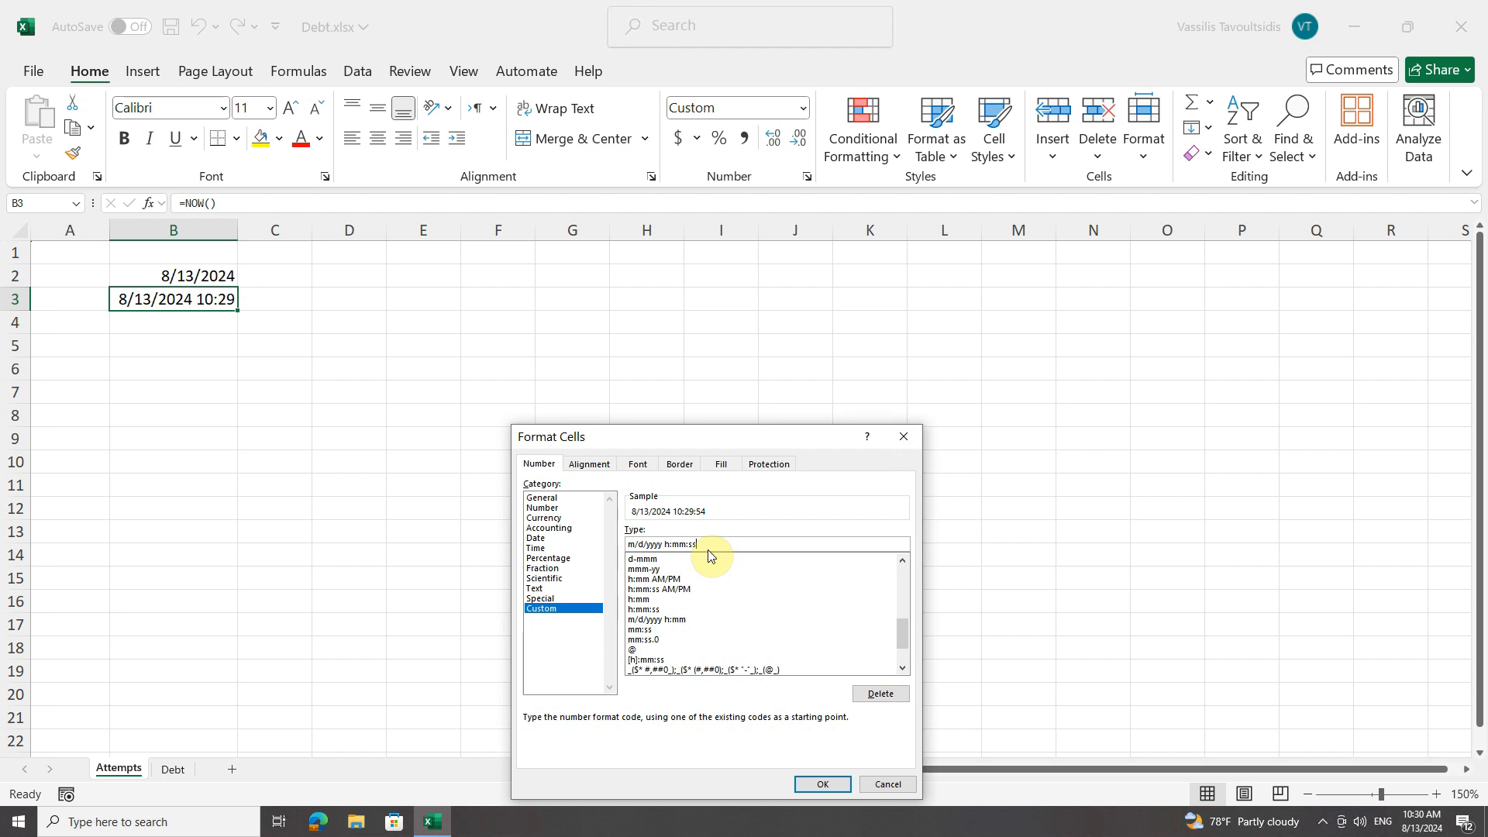
pyautogui.moveTo(733, 438); pyautogui.dragTo(746, 311)
pyautogui.click(835, 658)
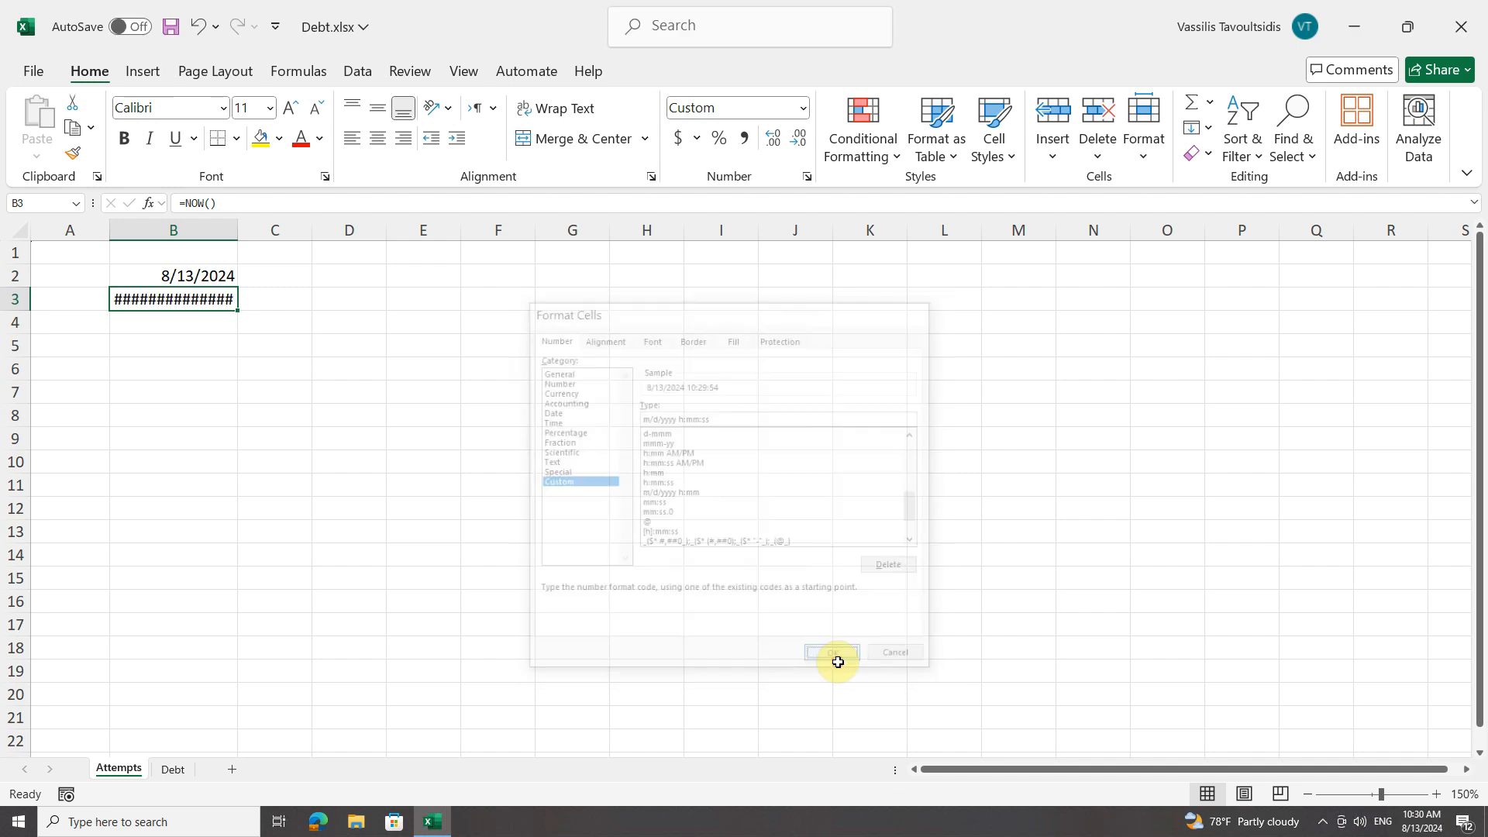
pyautogui.moveTo(237, 230); pyautogui.dragTo(277, 232)
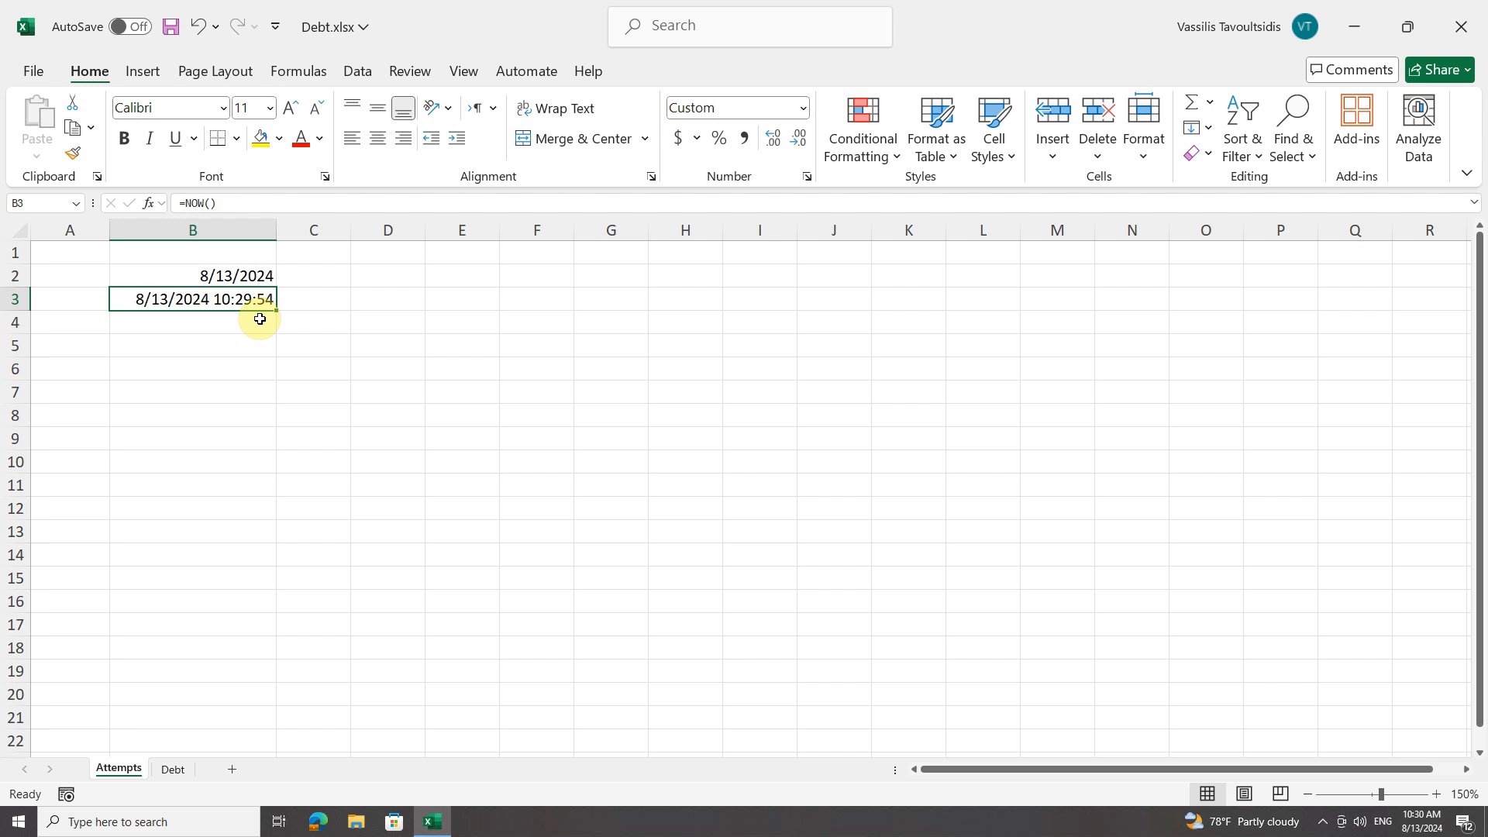
# Step: Recalculate the worksheet three times to refresh the NOW value in cell B3
pyautogui.press('F9')
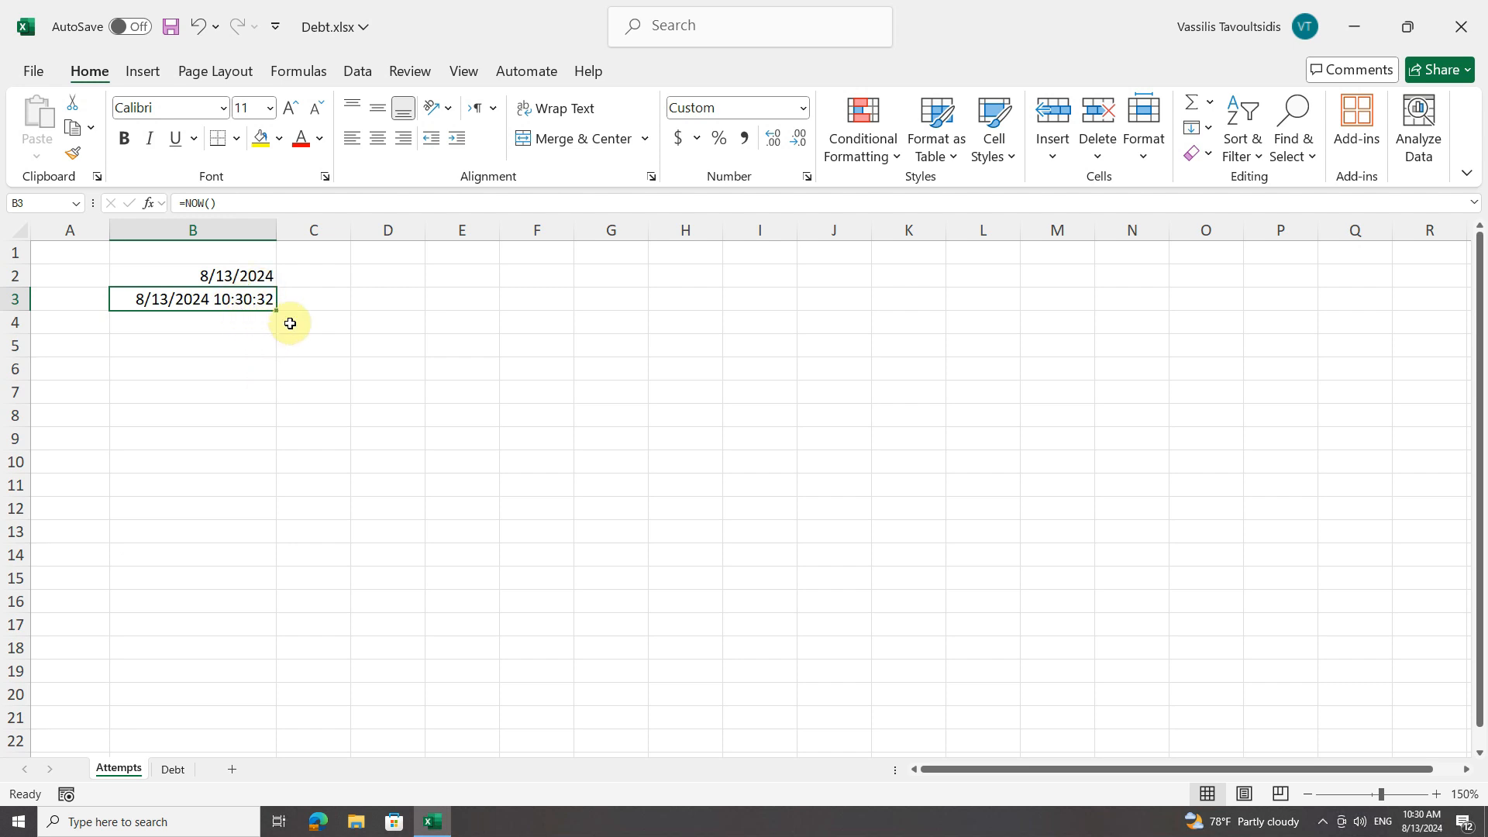
pyautogui.press('F9')
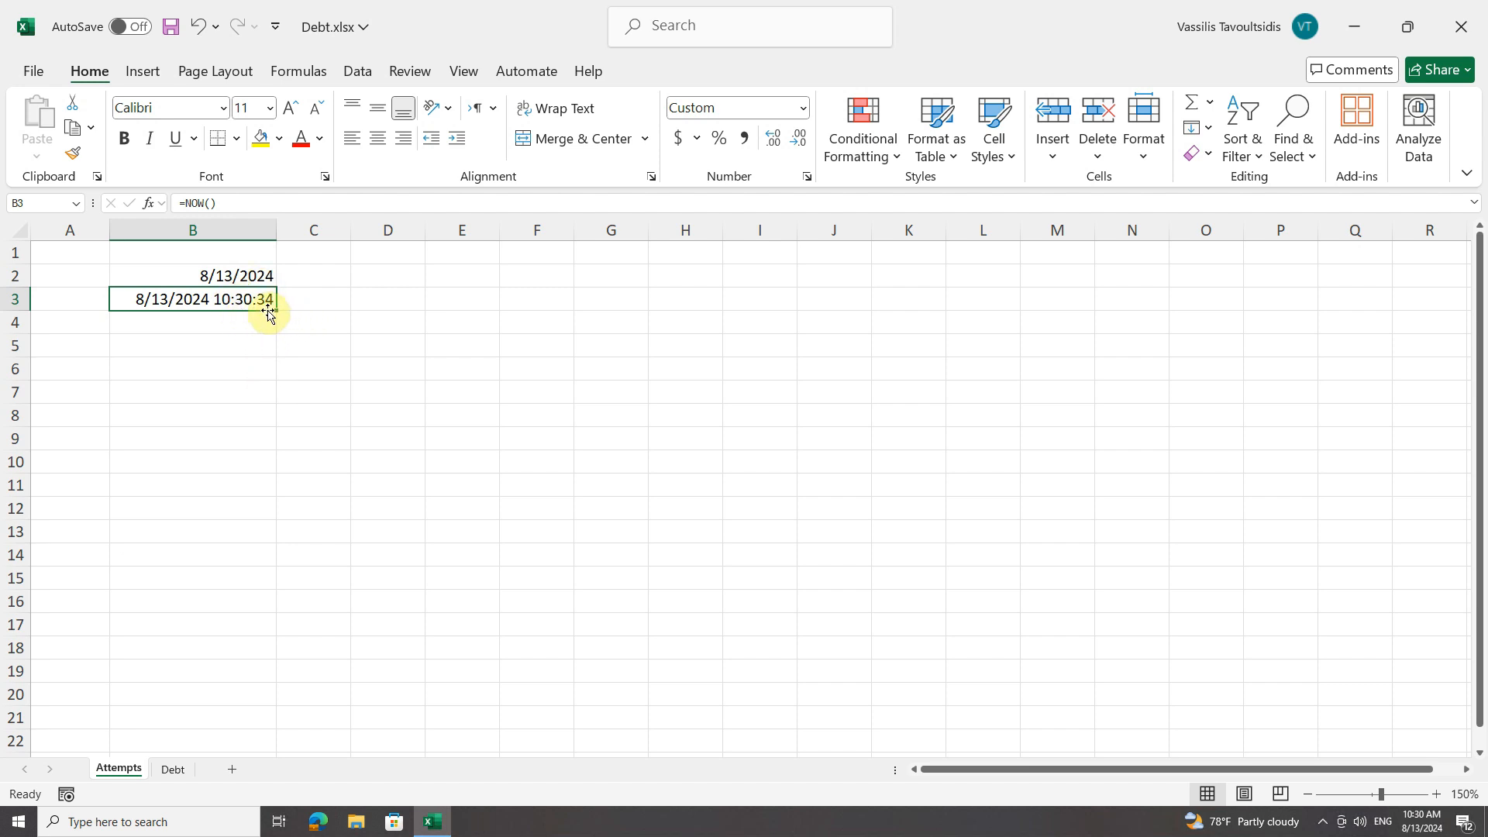
pyautogui.press('F9')
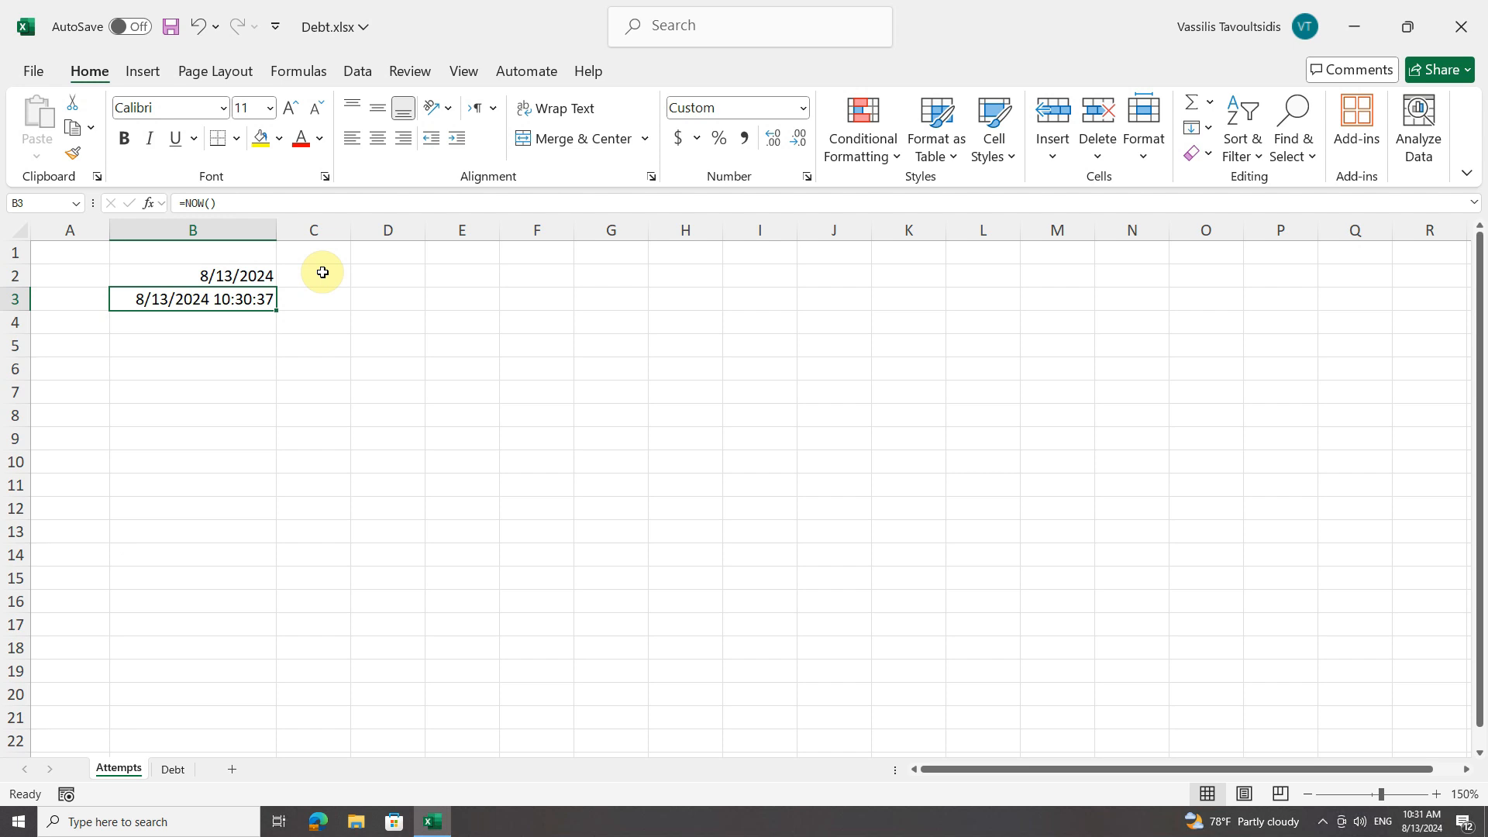
# Step: Copy the date and time format of B3 onto B2, recalculate the worksheet several times and compare the two cells' formulas
pyautogui.click(74, 156)
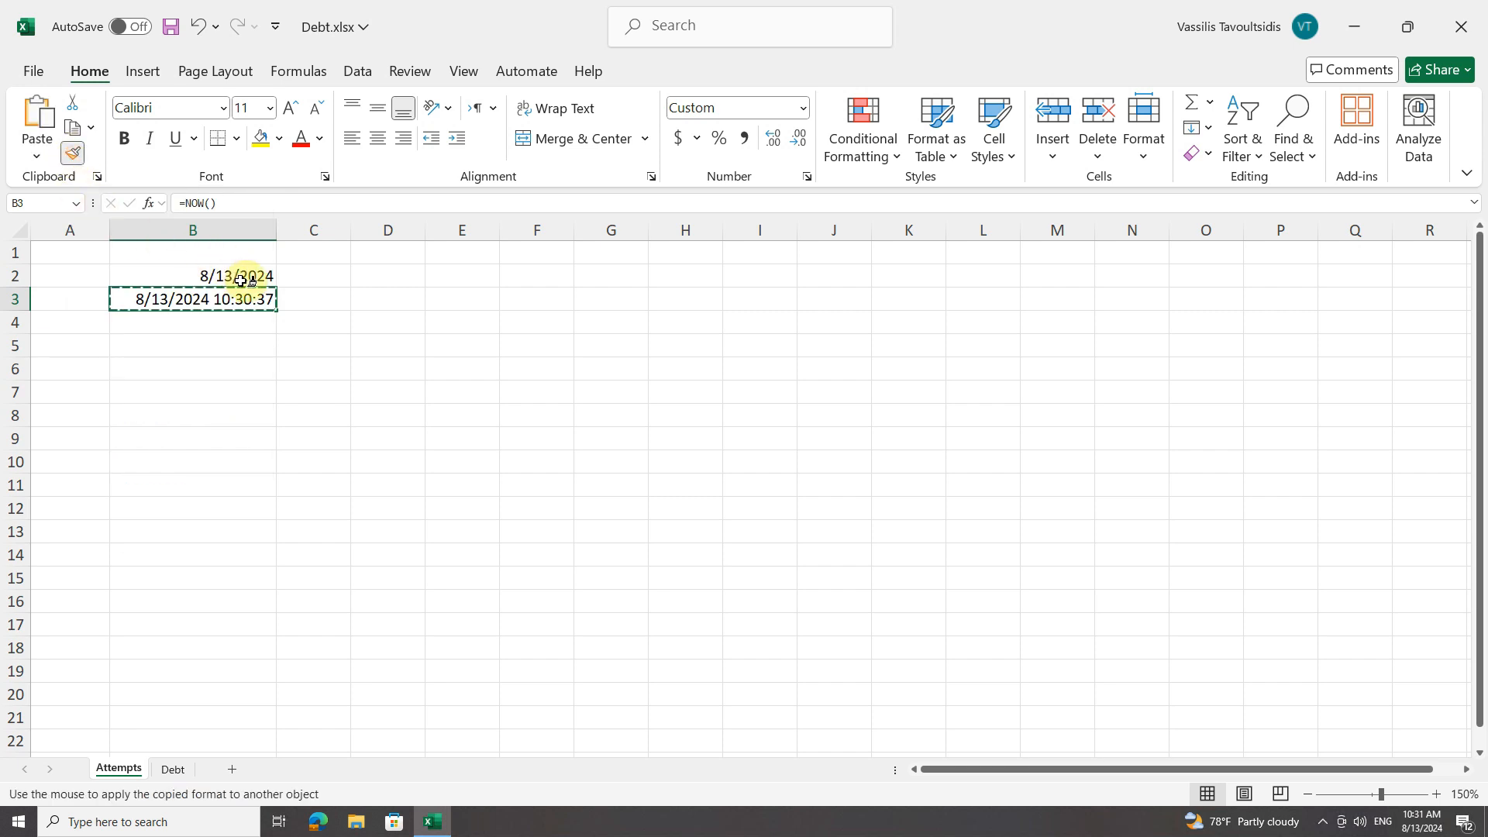
pyautogui.click(215, 278)
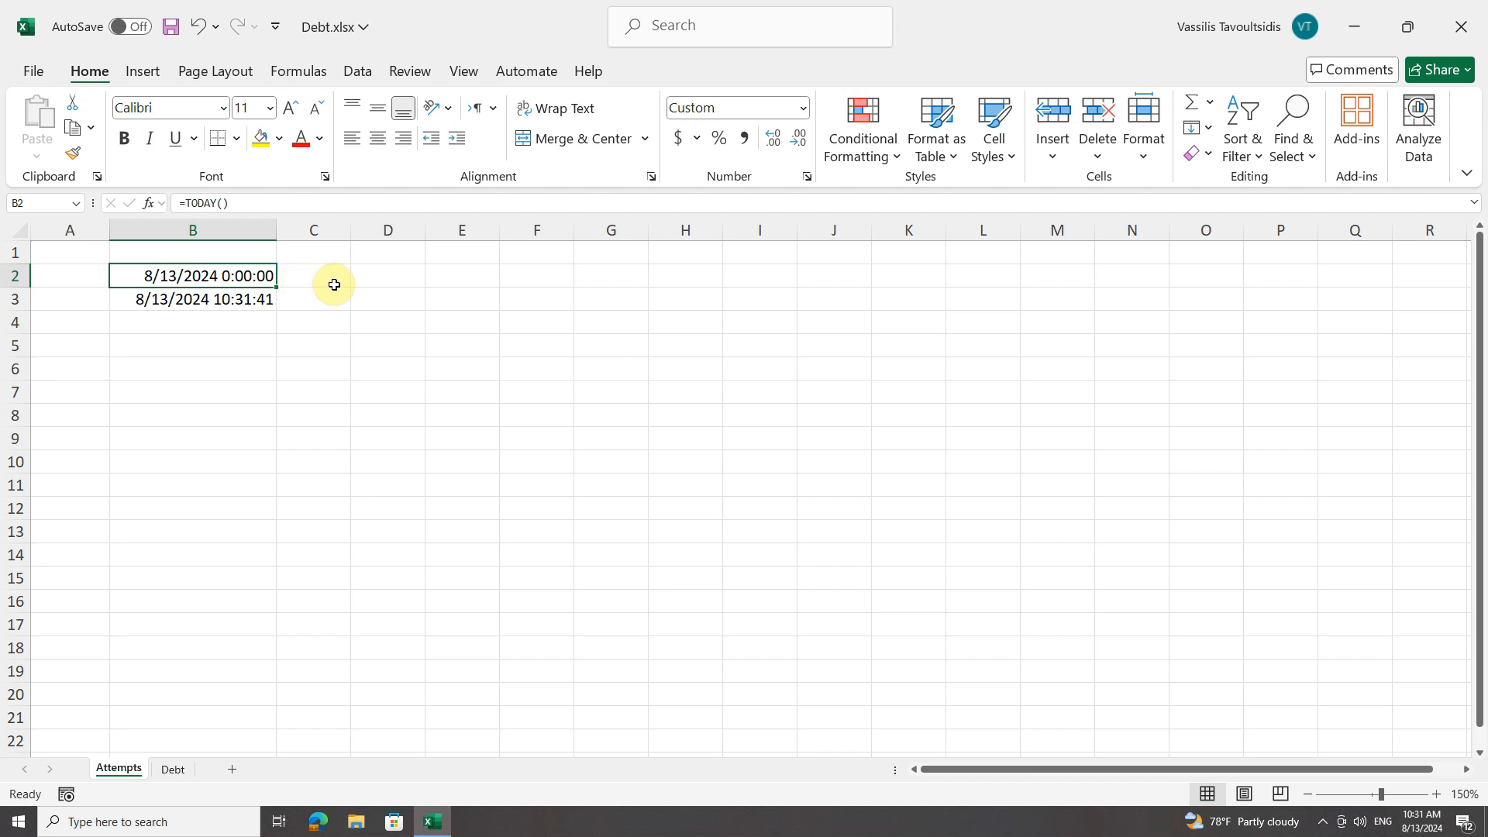
pyautogui.press('F9')
pyautogui.press('F9')
pyautogui.press('F9')
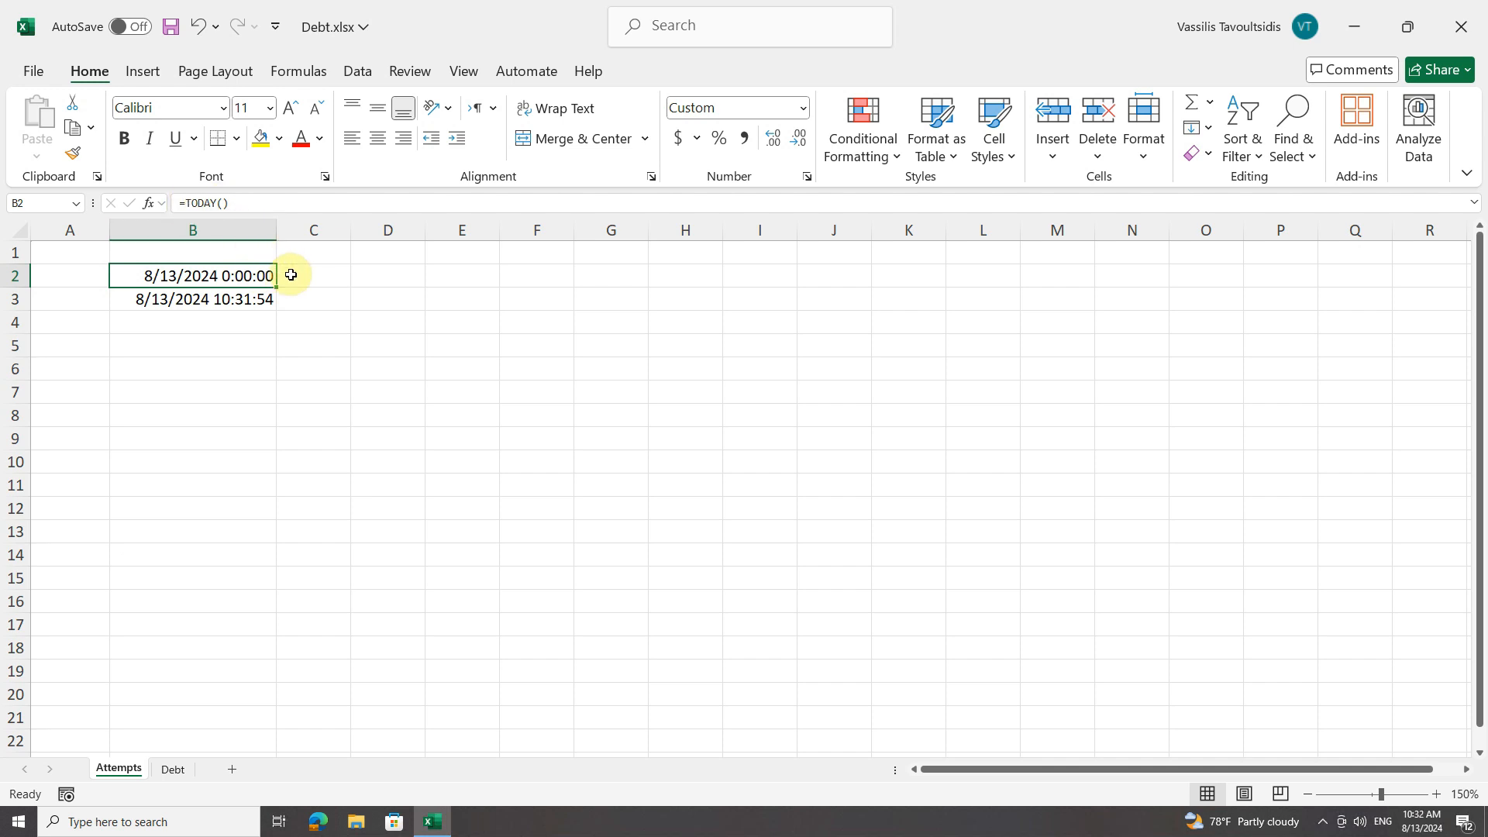
pyautogui.click(217, 300)
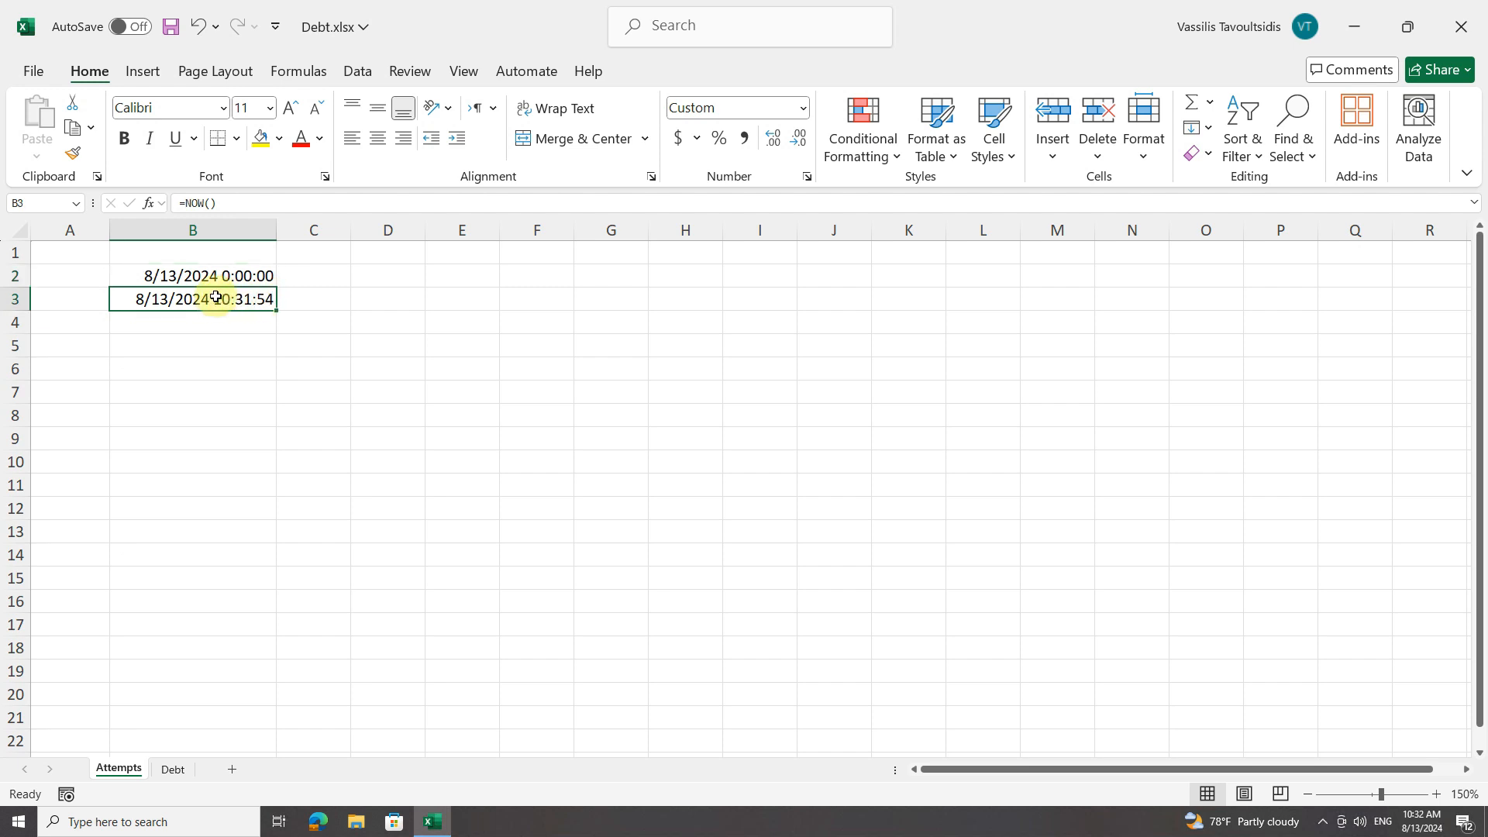
pyautogui.click(173, 275)
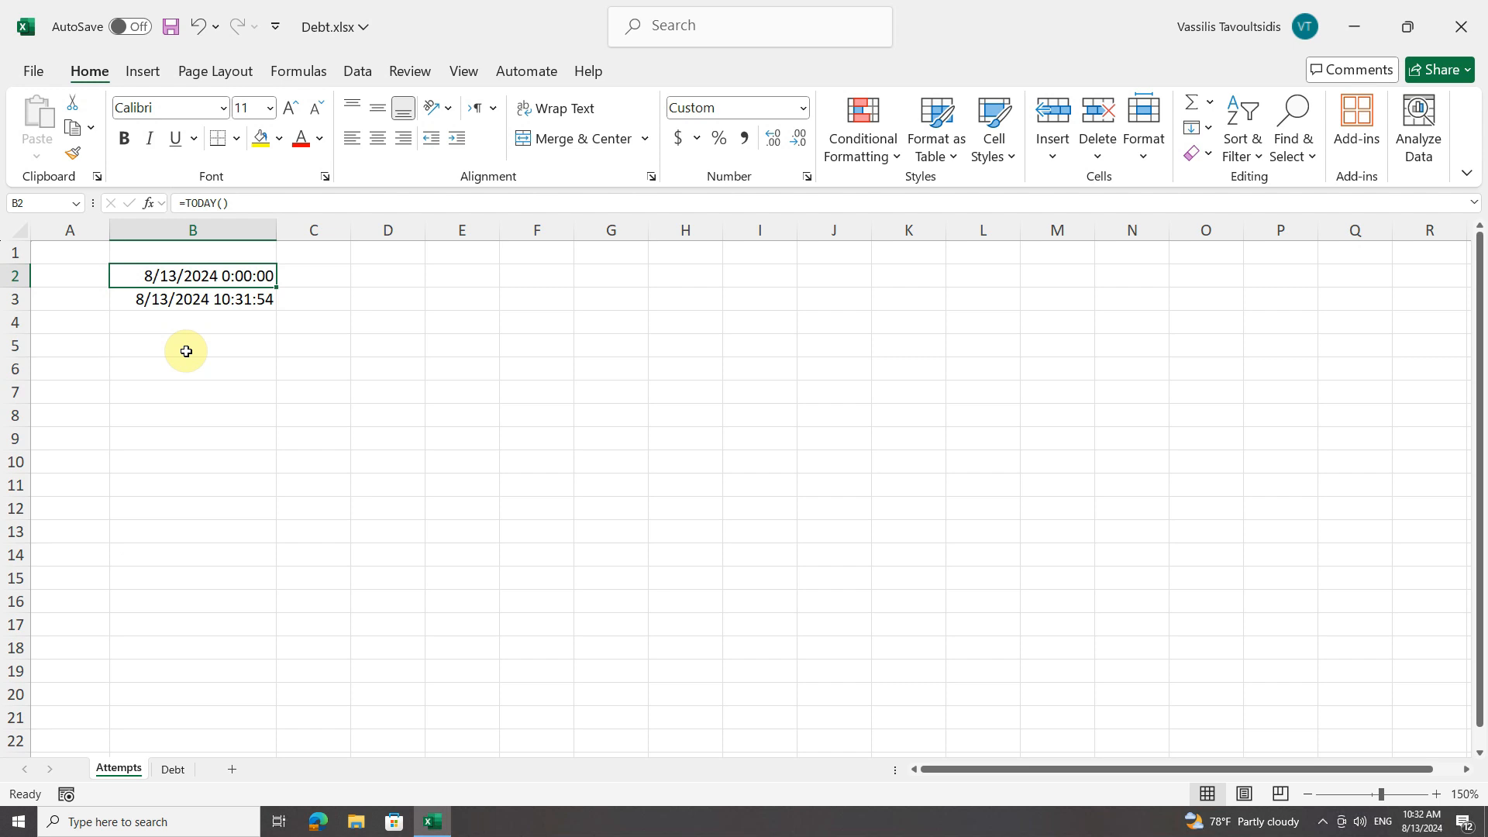
# Step: On the Debt sheet, calculate the days until the Common Expenses payment in cell D5 with =C5-TODAY()
pyautogui.click(174, 769)
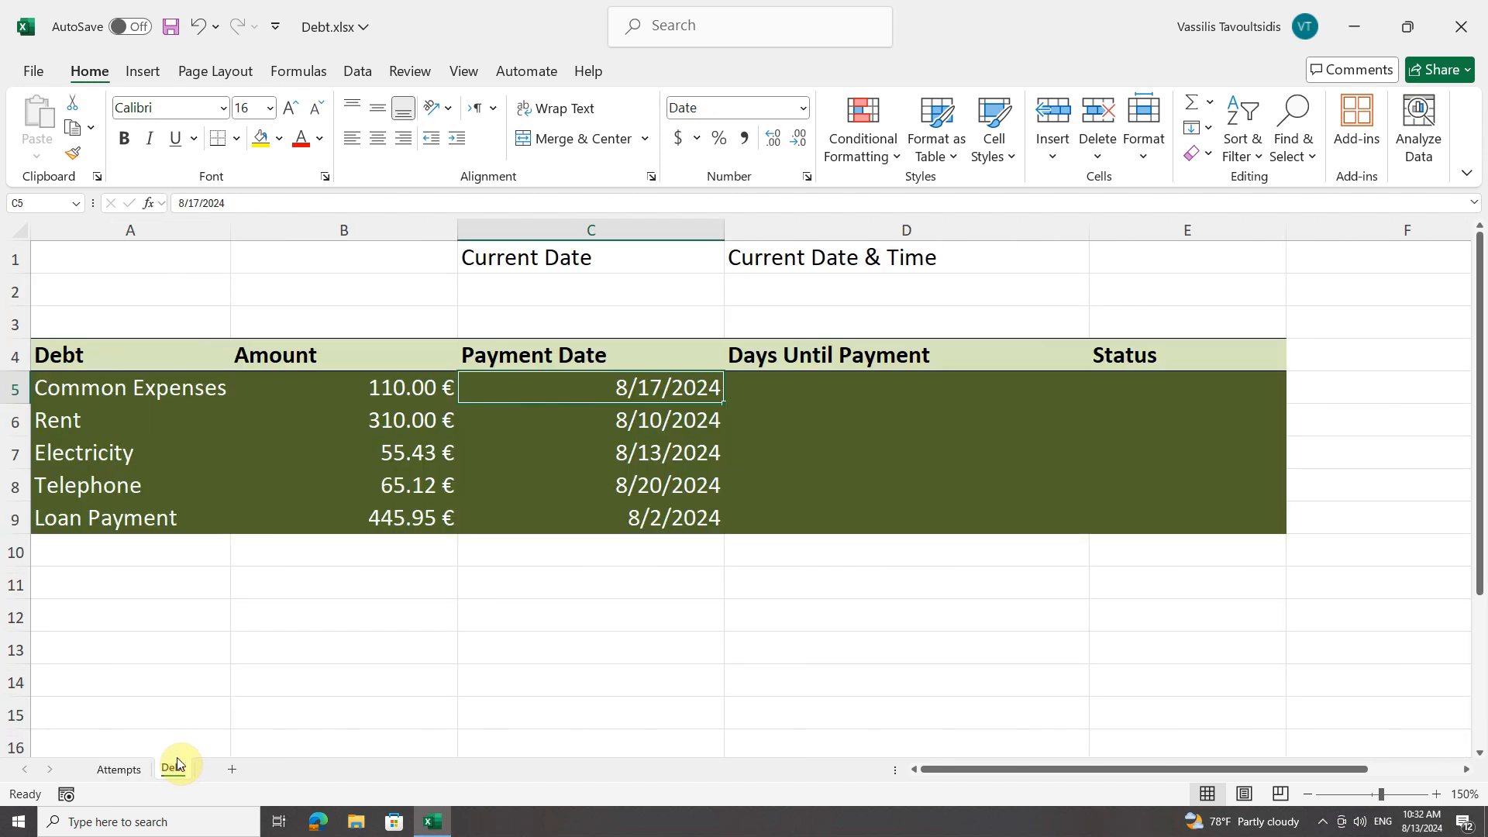
pyautogui.moveTo(617, 387); pyautogui.dragTo(608, 515)
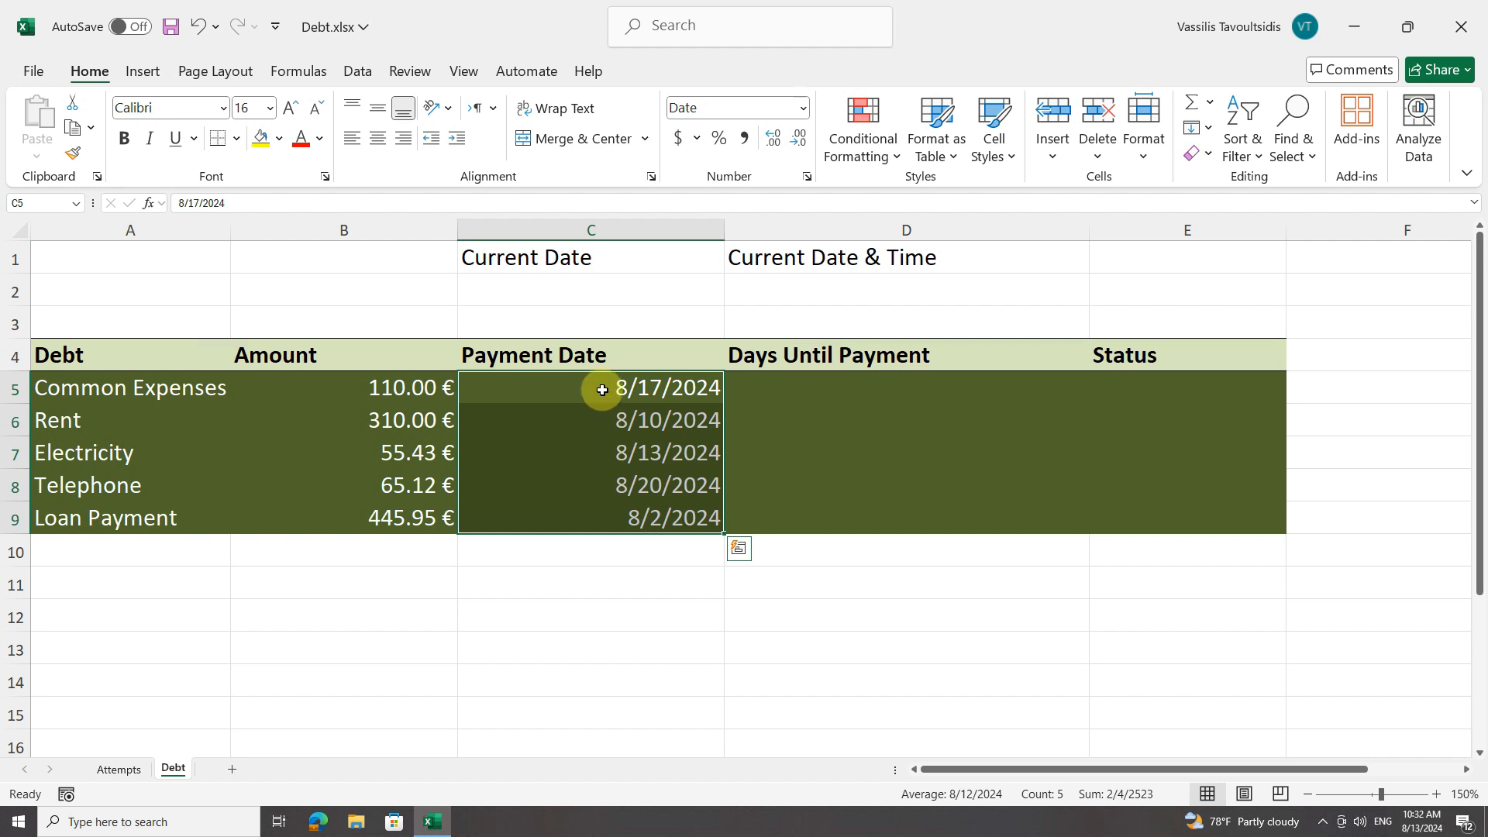
pyautogui.click(602, 396)
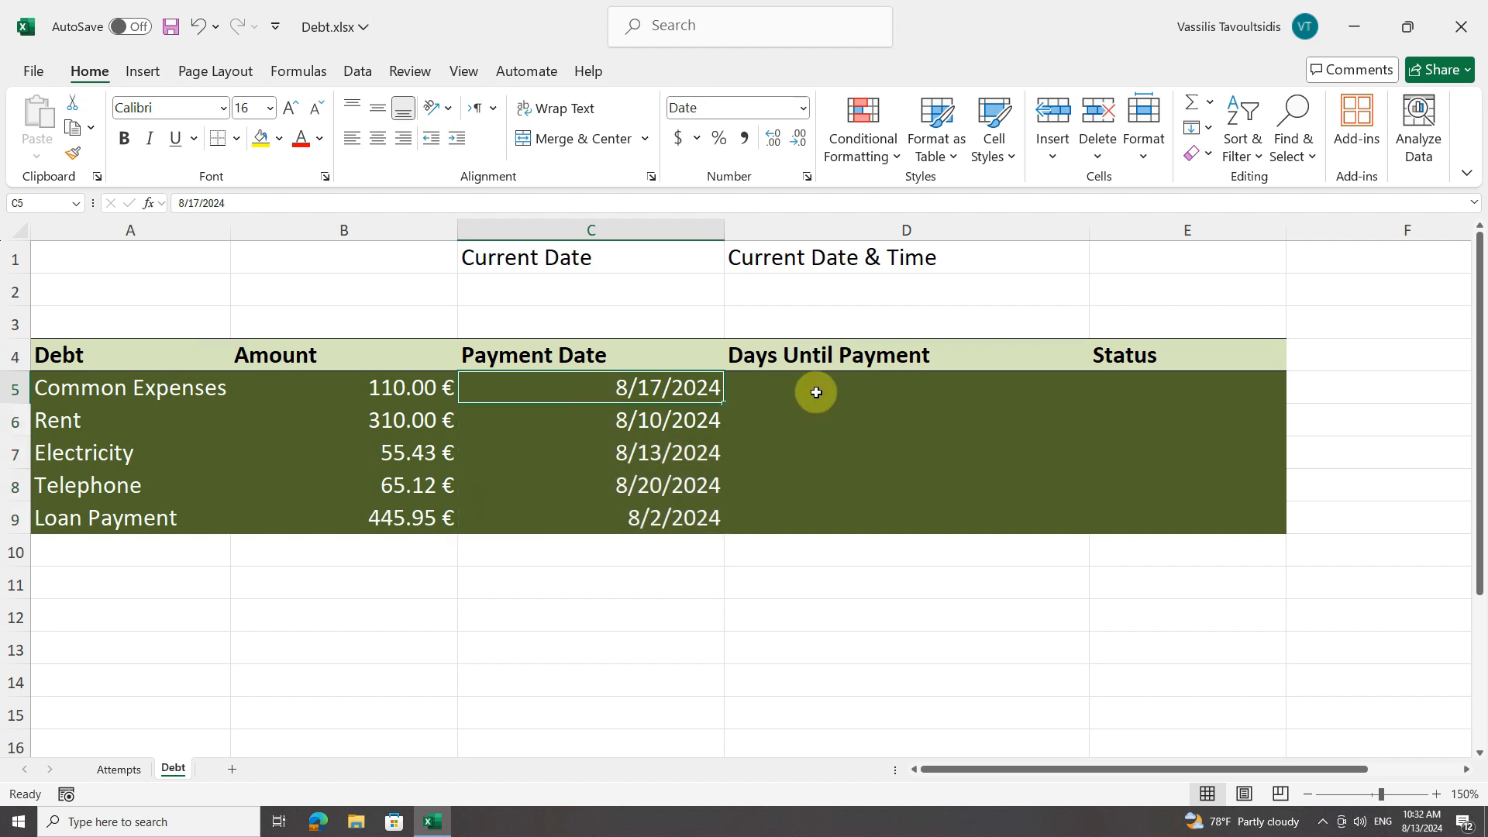
pyautogui.click(859, 393)
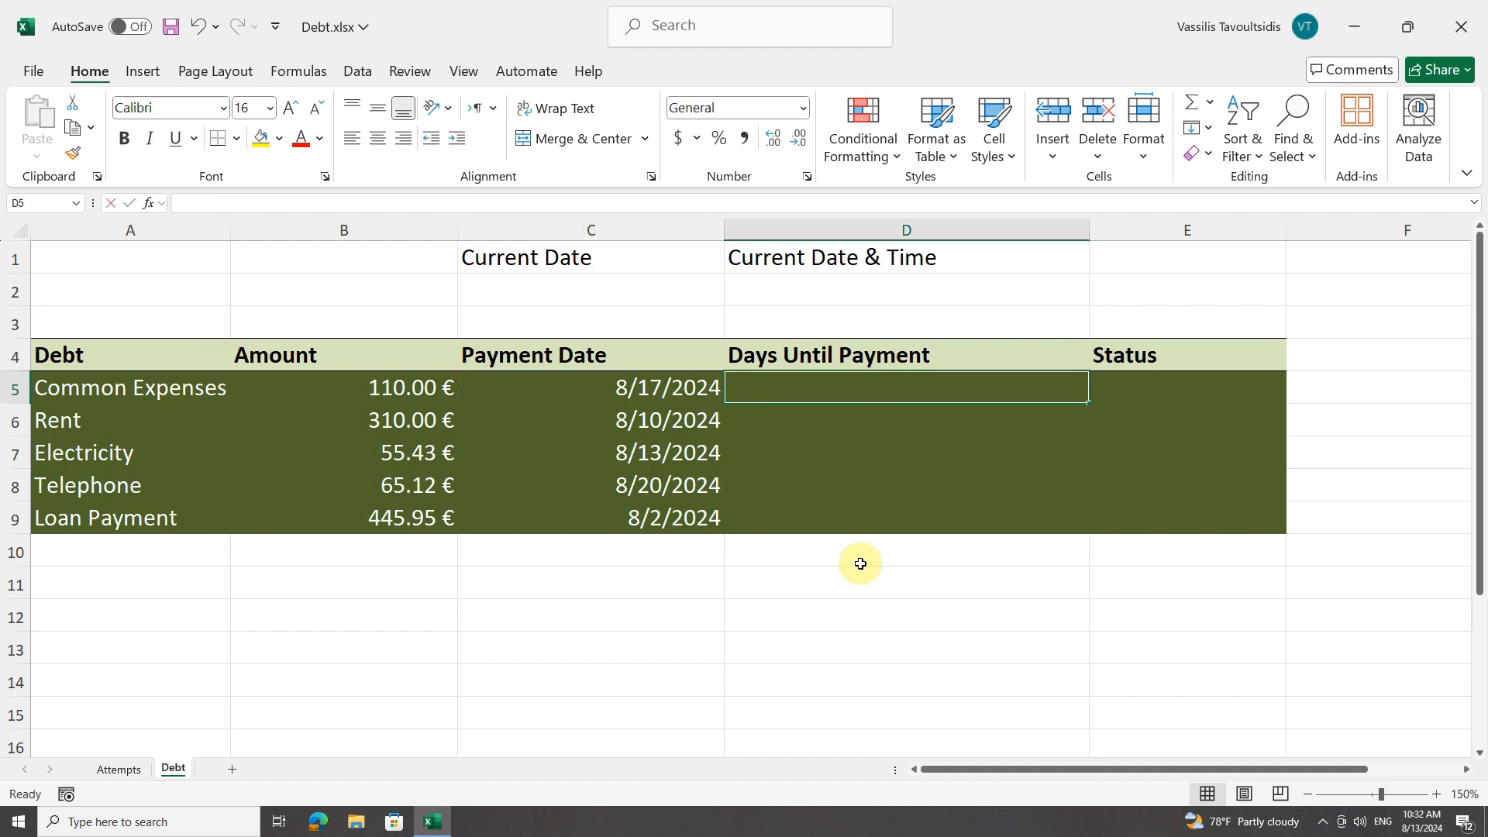
pyautogui.write('=c')
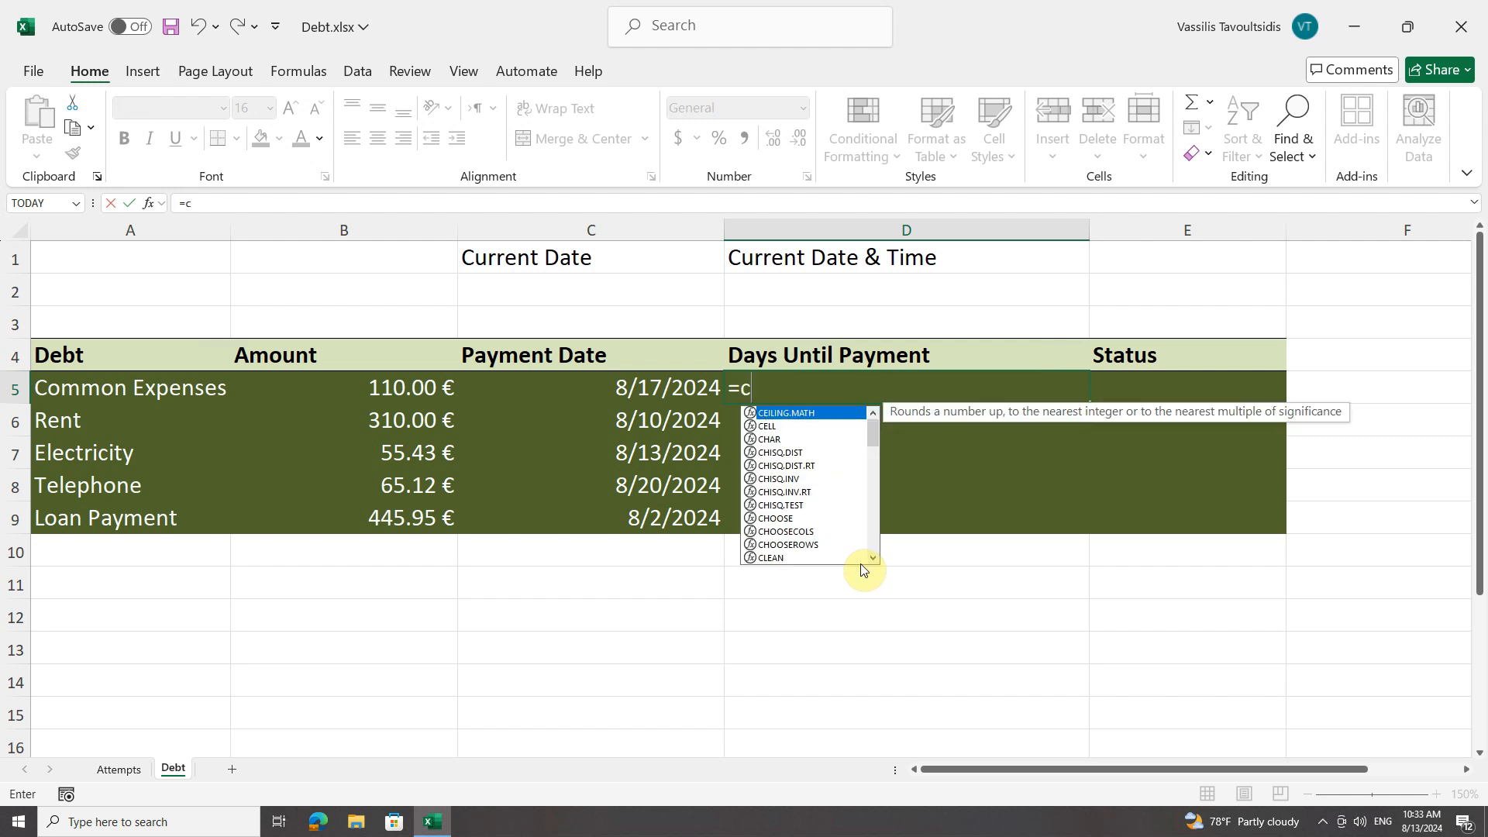
pyautogui.write('5-tod')
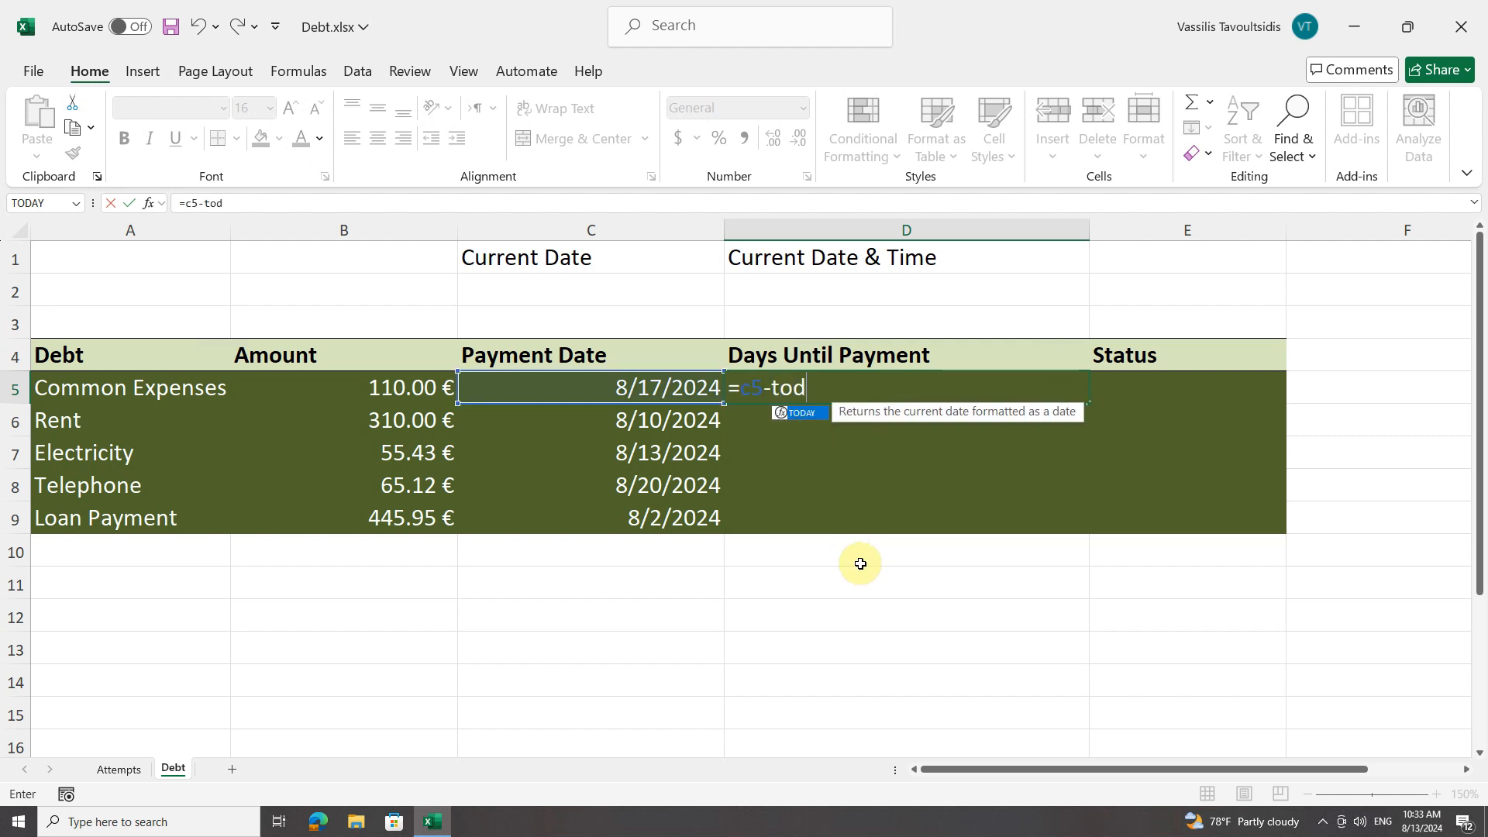
pyautogui.write('ay()')
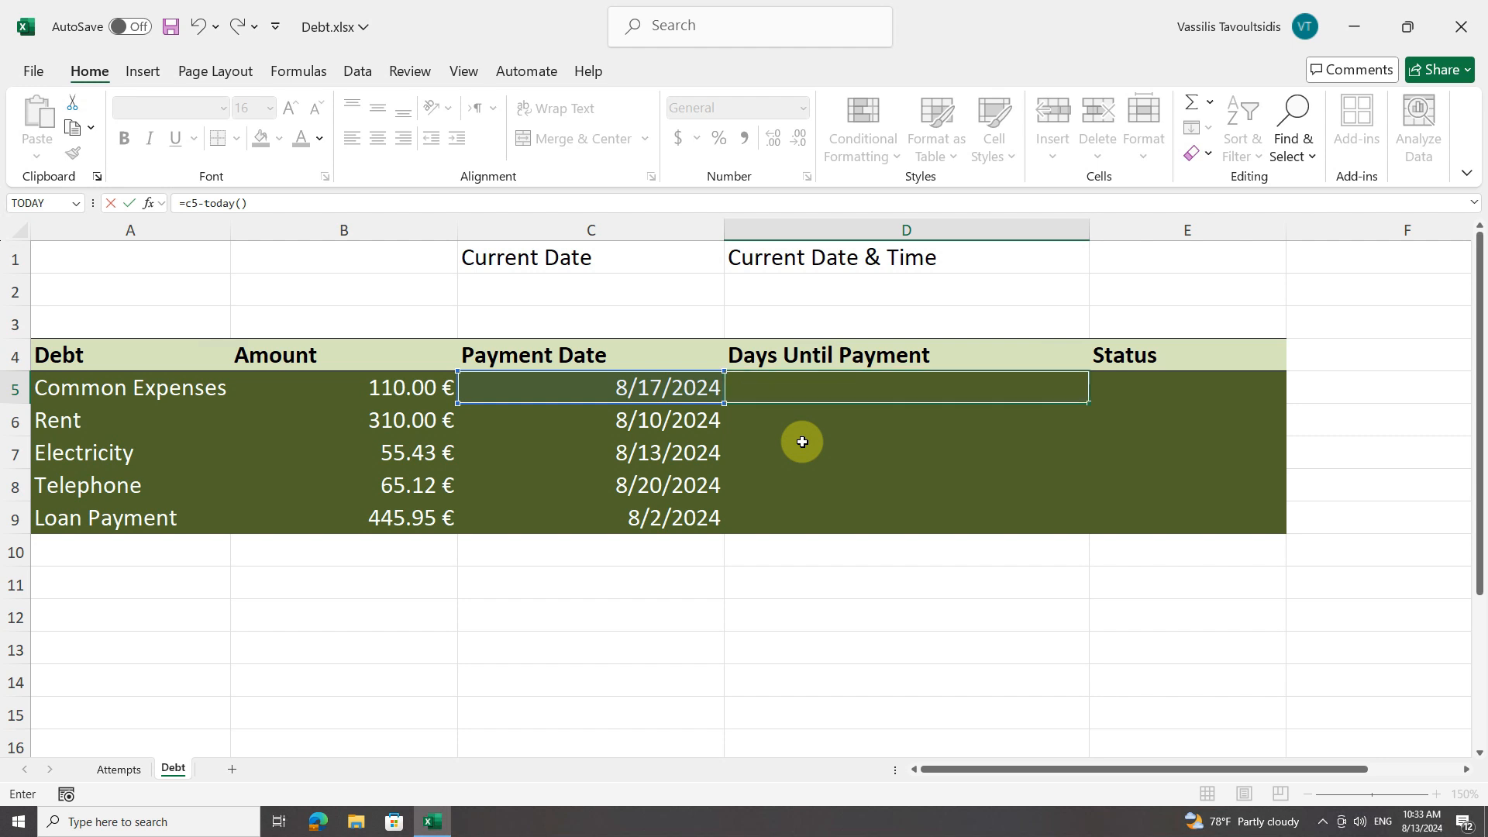
pyautogui.press('Return')
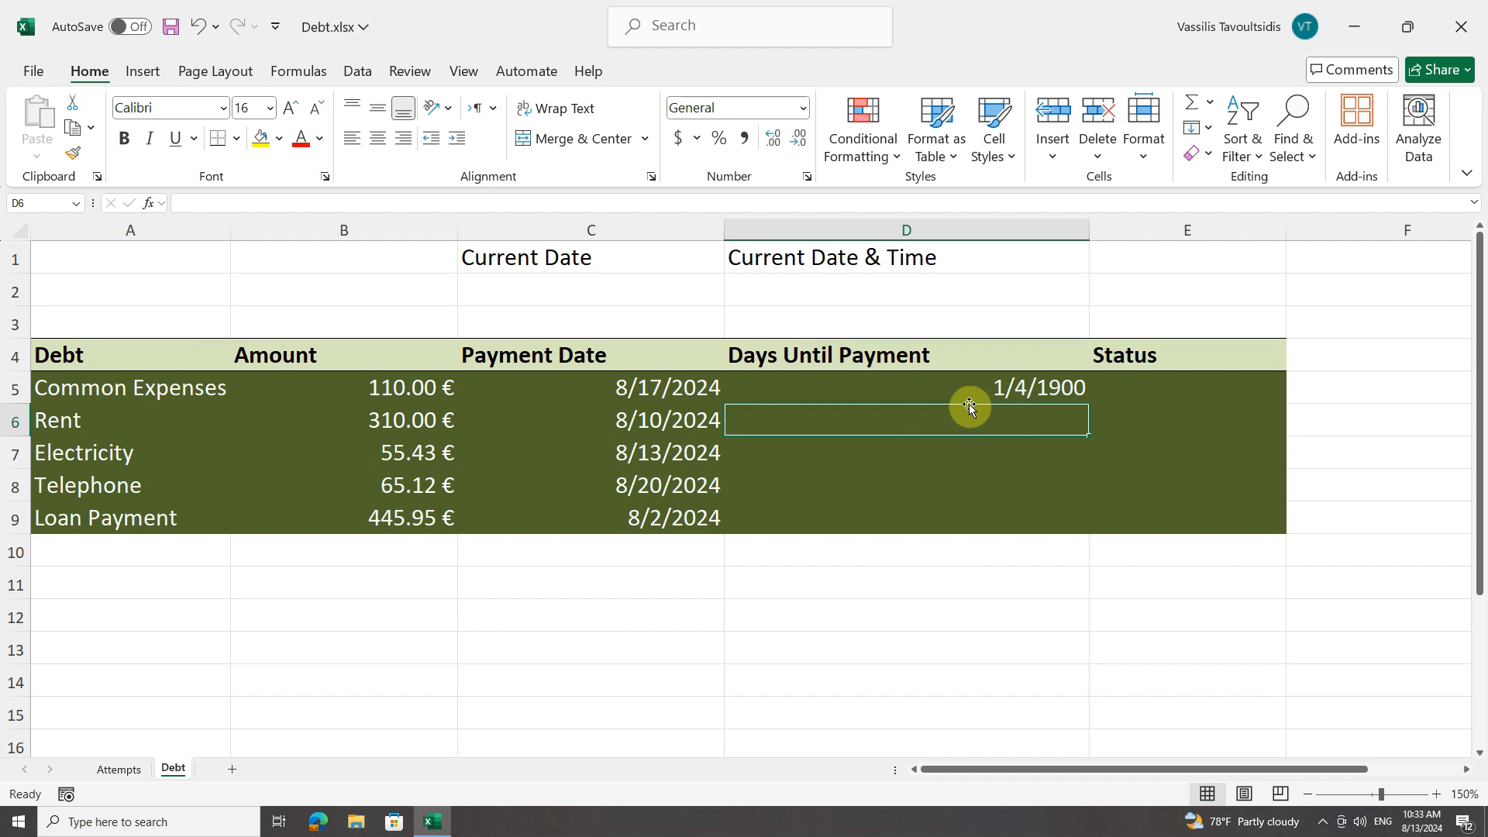
# Step: Format the Days Until Payment cells D5:D9 as Number with no decimal places
pyautogui.click(995, 385)
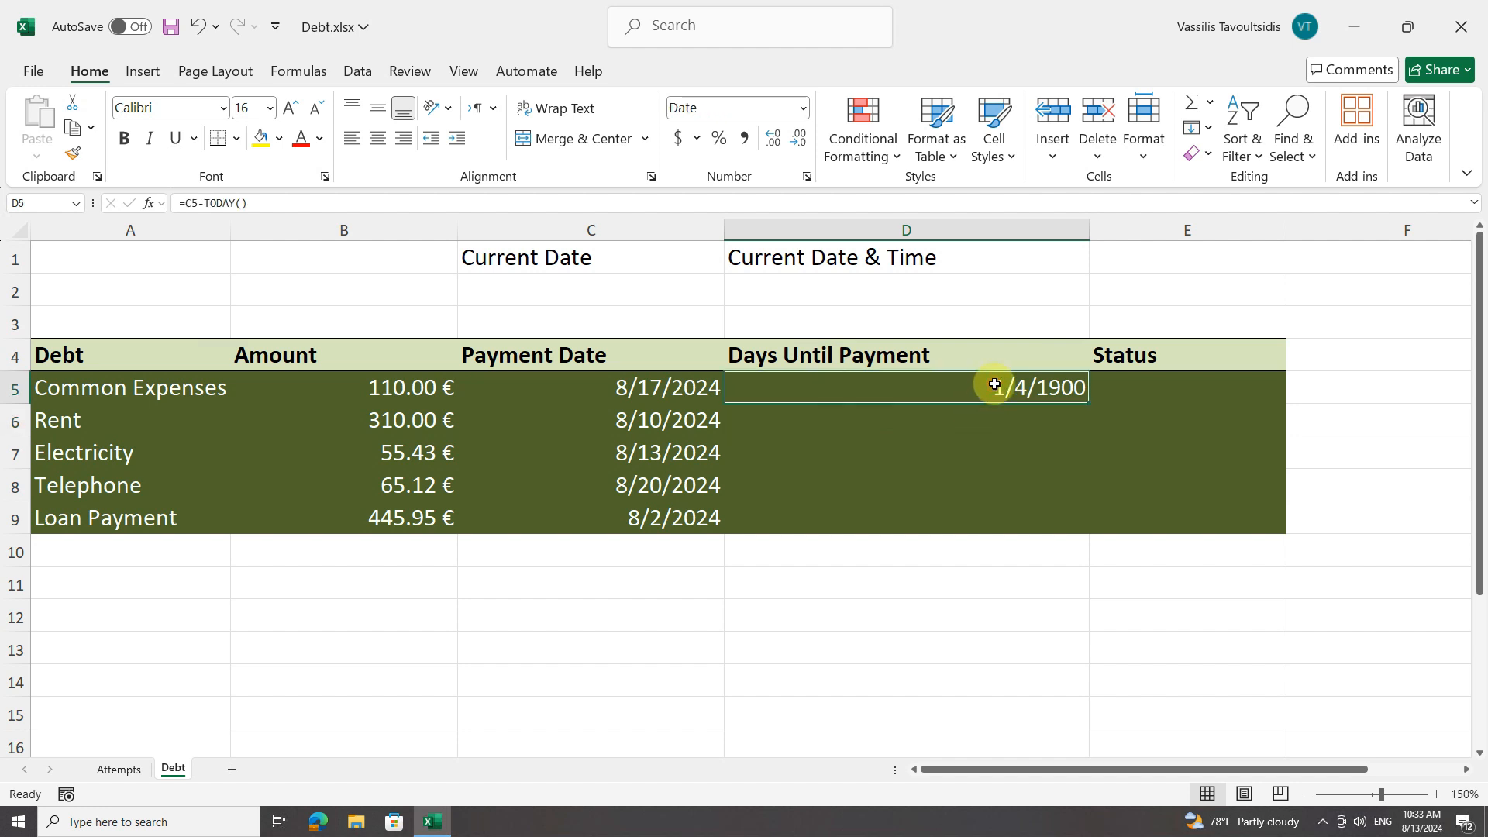
pyautogui.moveTo(900, 383); pyautogui.dragTo(910, 512)
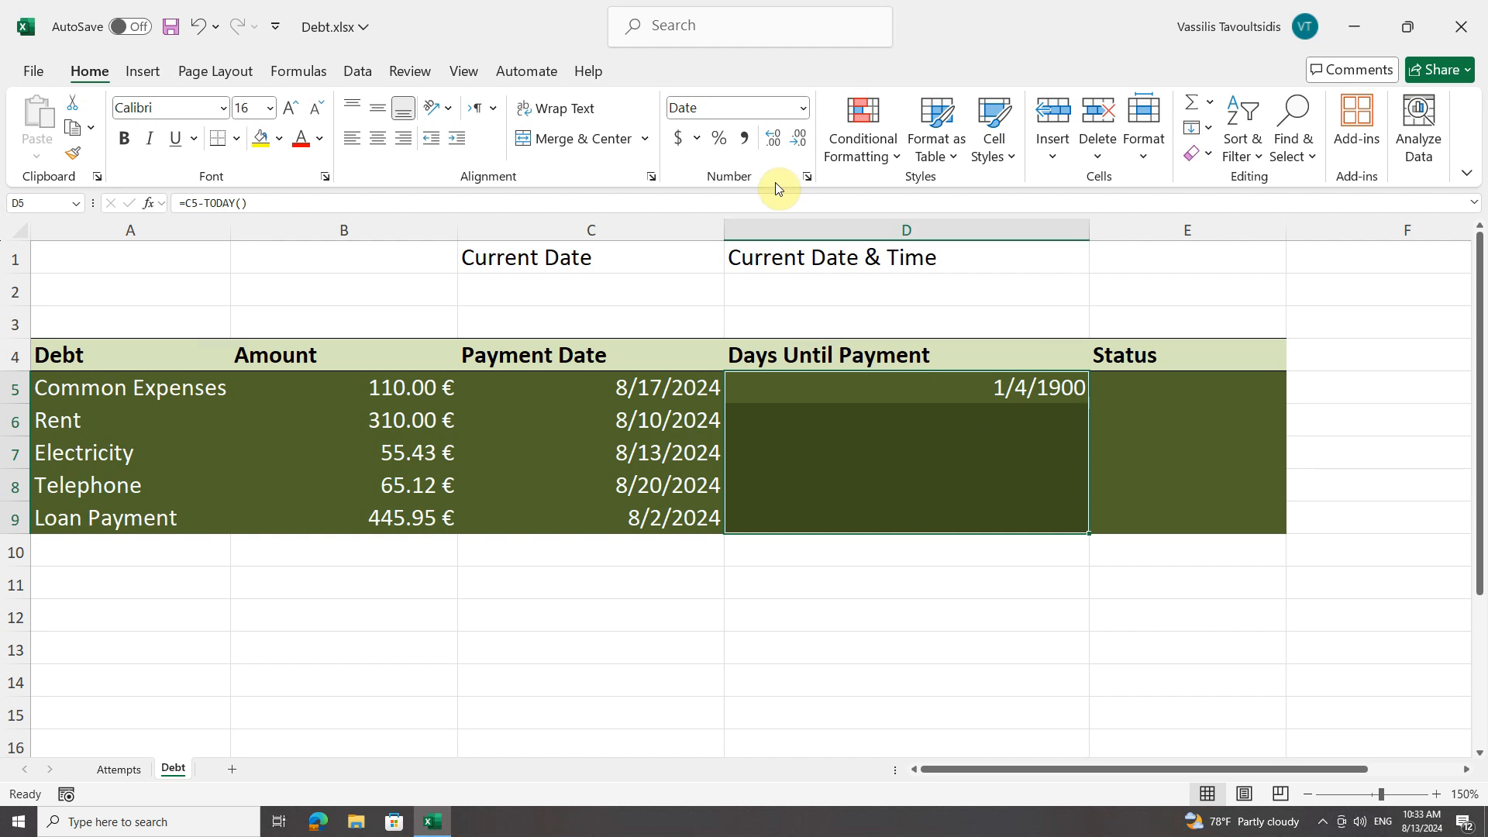
pyautogui.click(803, 108)
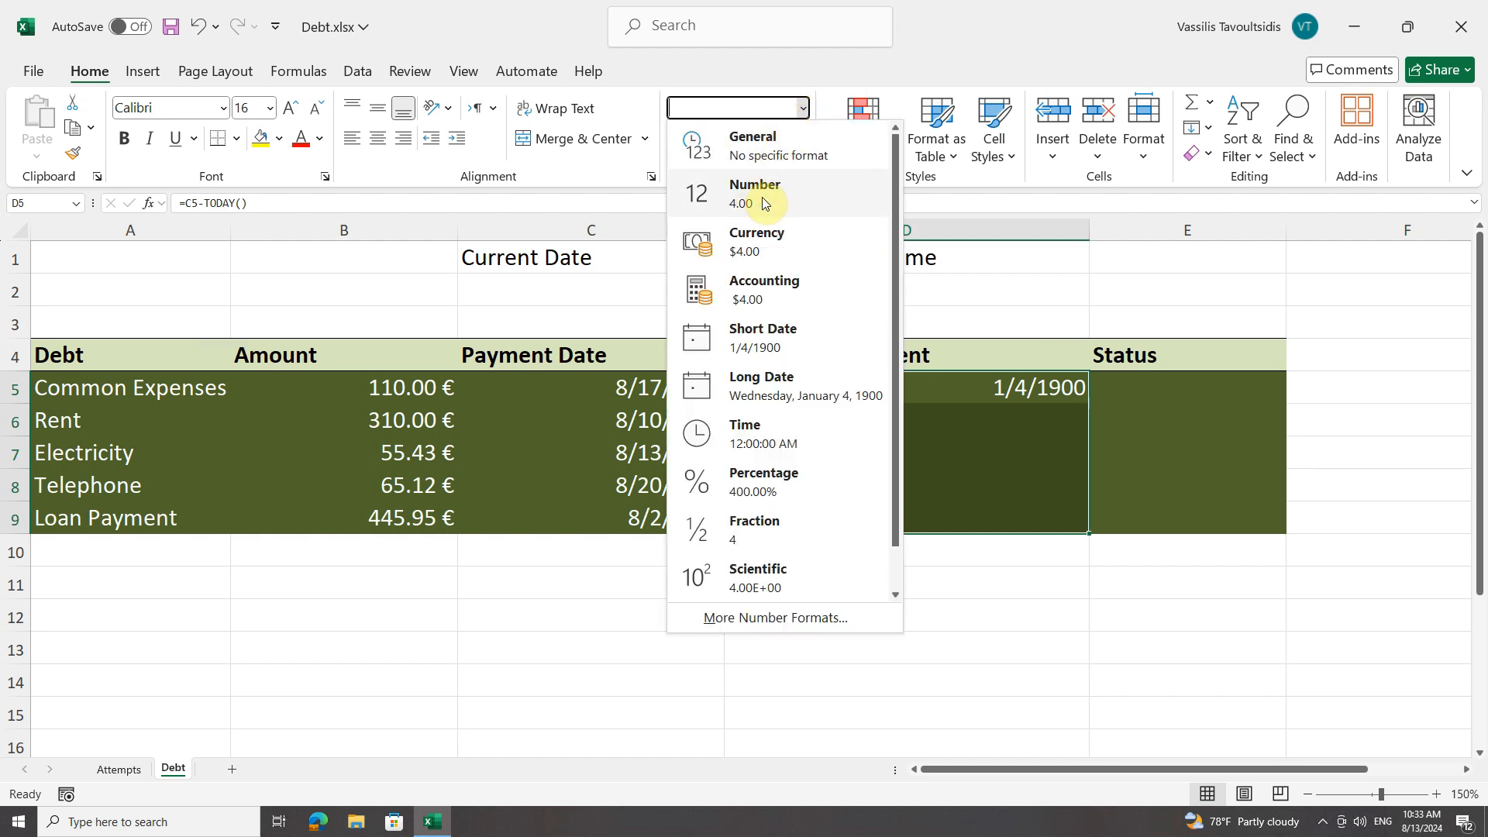
pyautogui.click(763, 201)
pyautogui.click(799, 142)
pyautogui.click(800, 141)
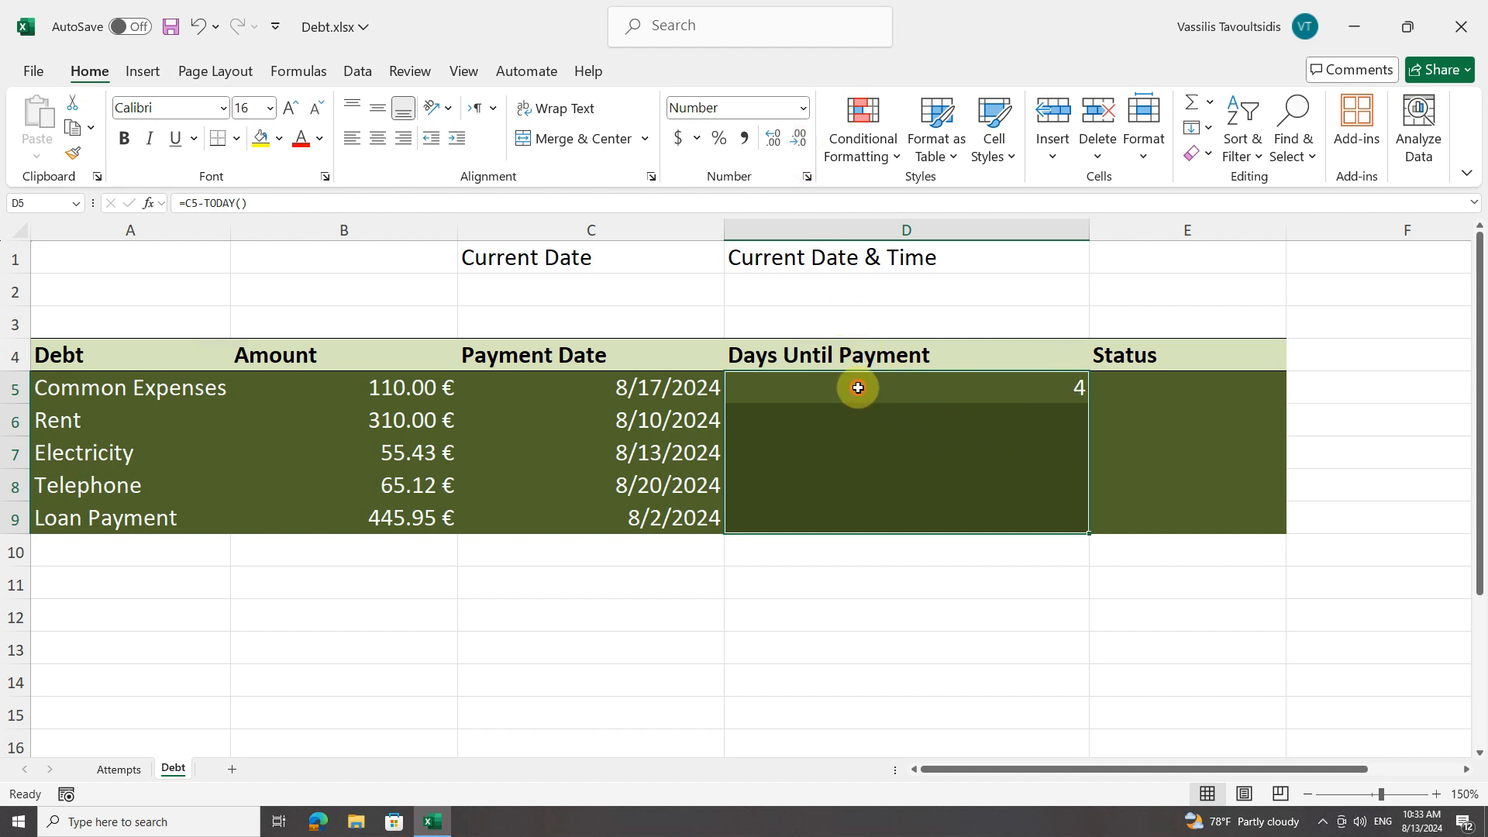
# Step: Fill the days-until-payment formula from D5 down to D9 and check the Rent and Loan Payment cells
pyautogui.click(884, 391)
pyautogui.moveTo(1087, 401); pyautogui.dragTo(1075, 526)
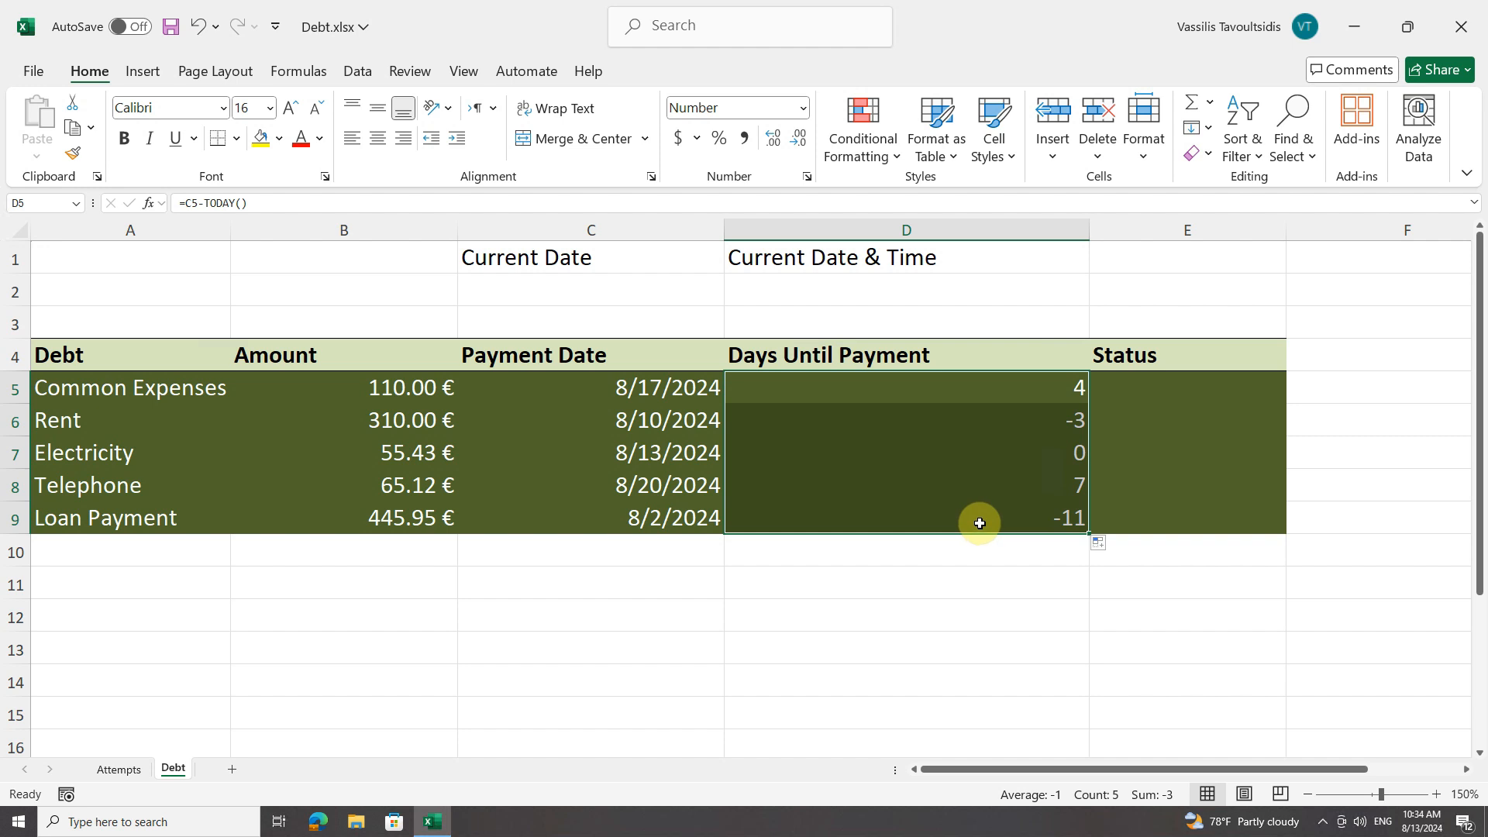
pyautogui.click(1047, 423)
pyautogui.click(1050, 516)
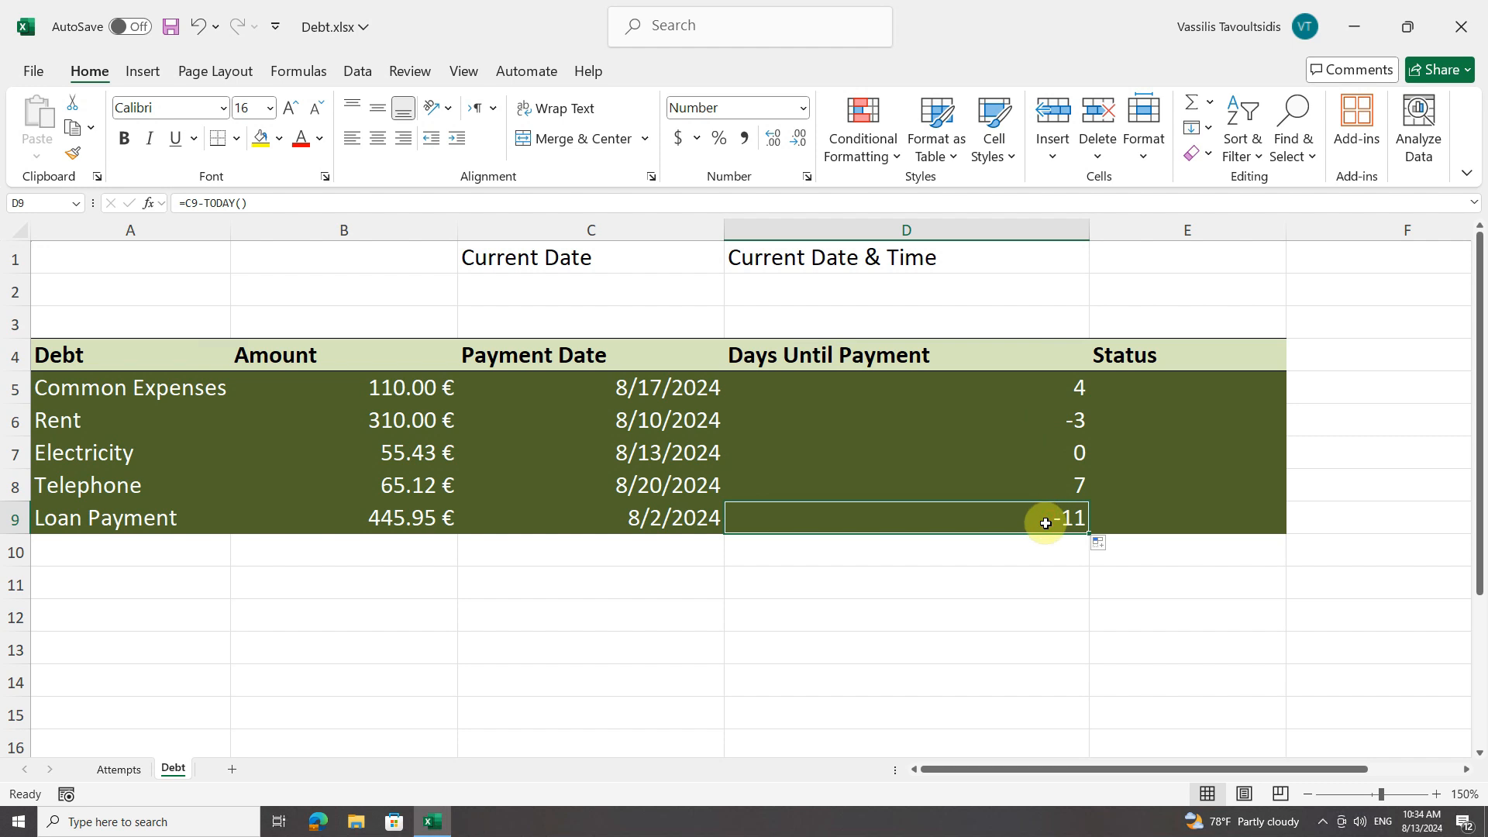
pyautogui.click(1034, 422)
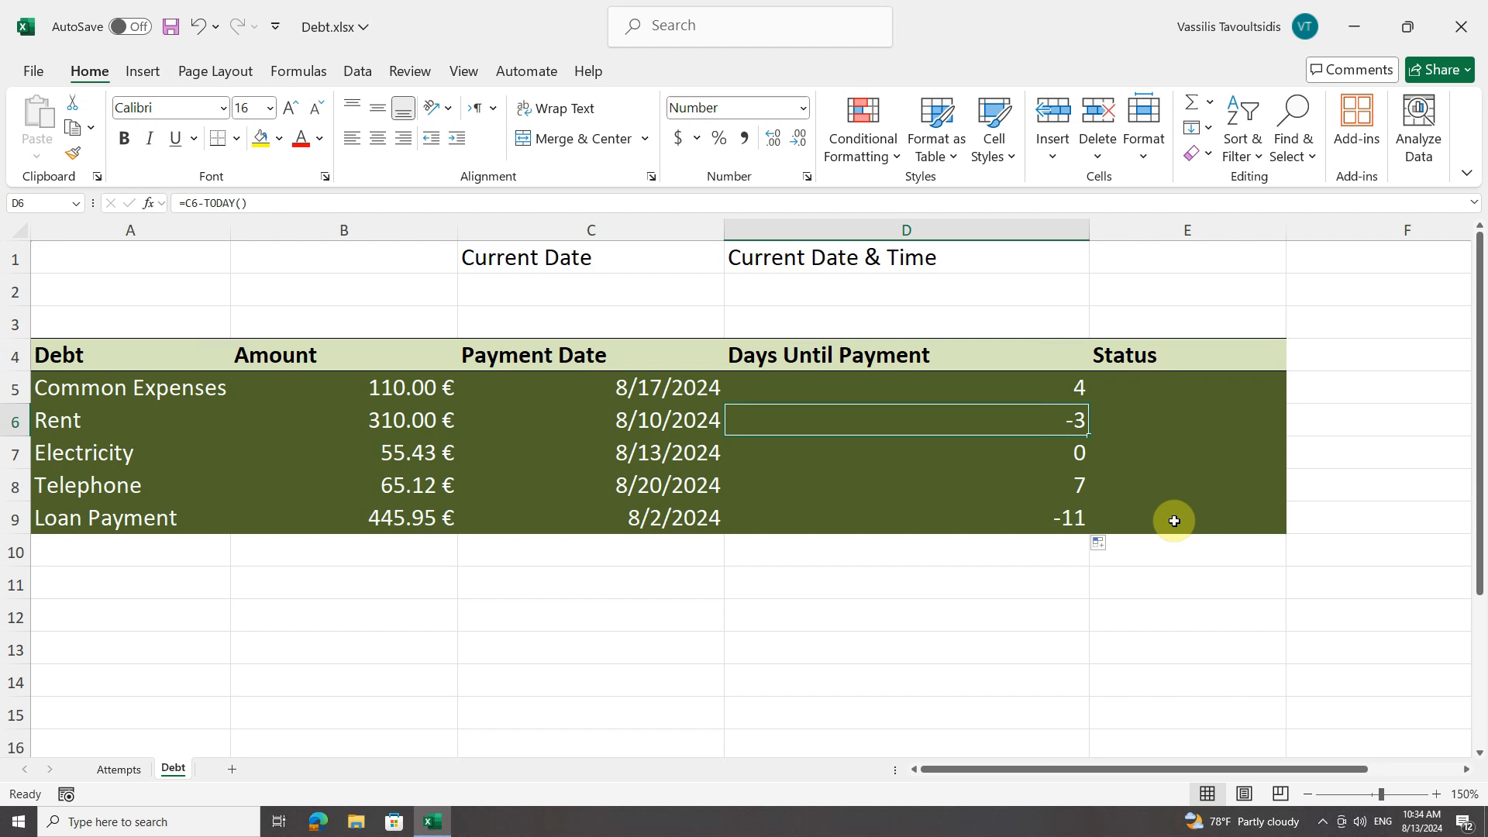
# Step: Start an IF function in Status cell E5 with the logical test C5<TODAY(), using the function arguments dialog
pyautogui.click(1166, 390)
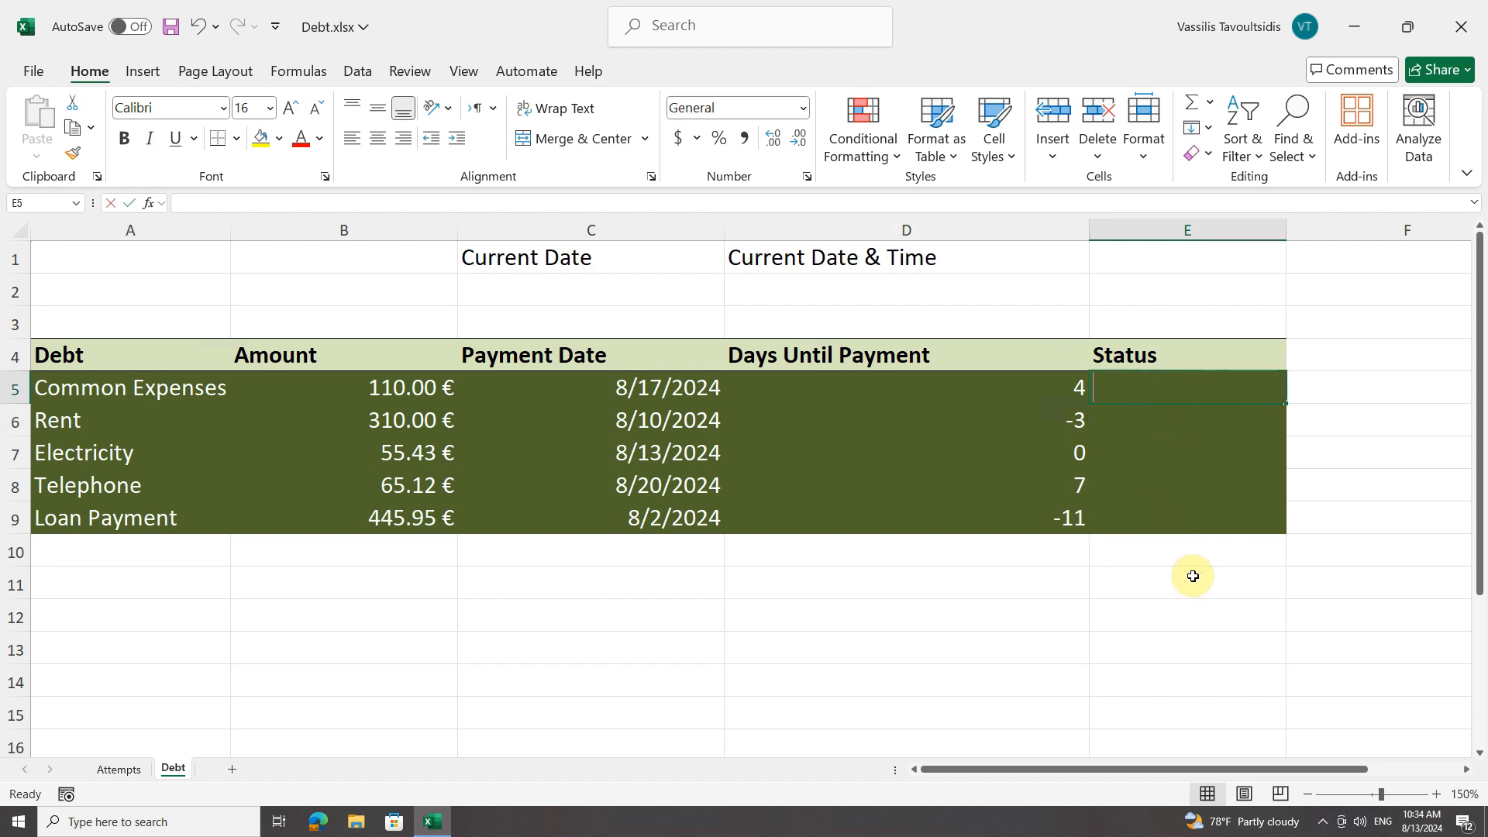
pyautogui.write('=if(')
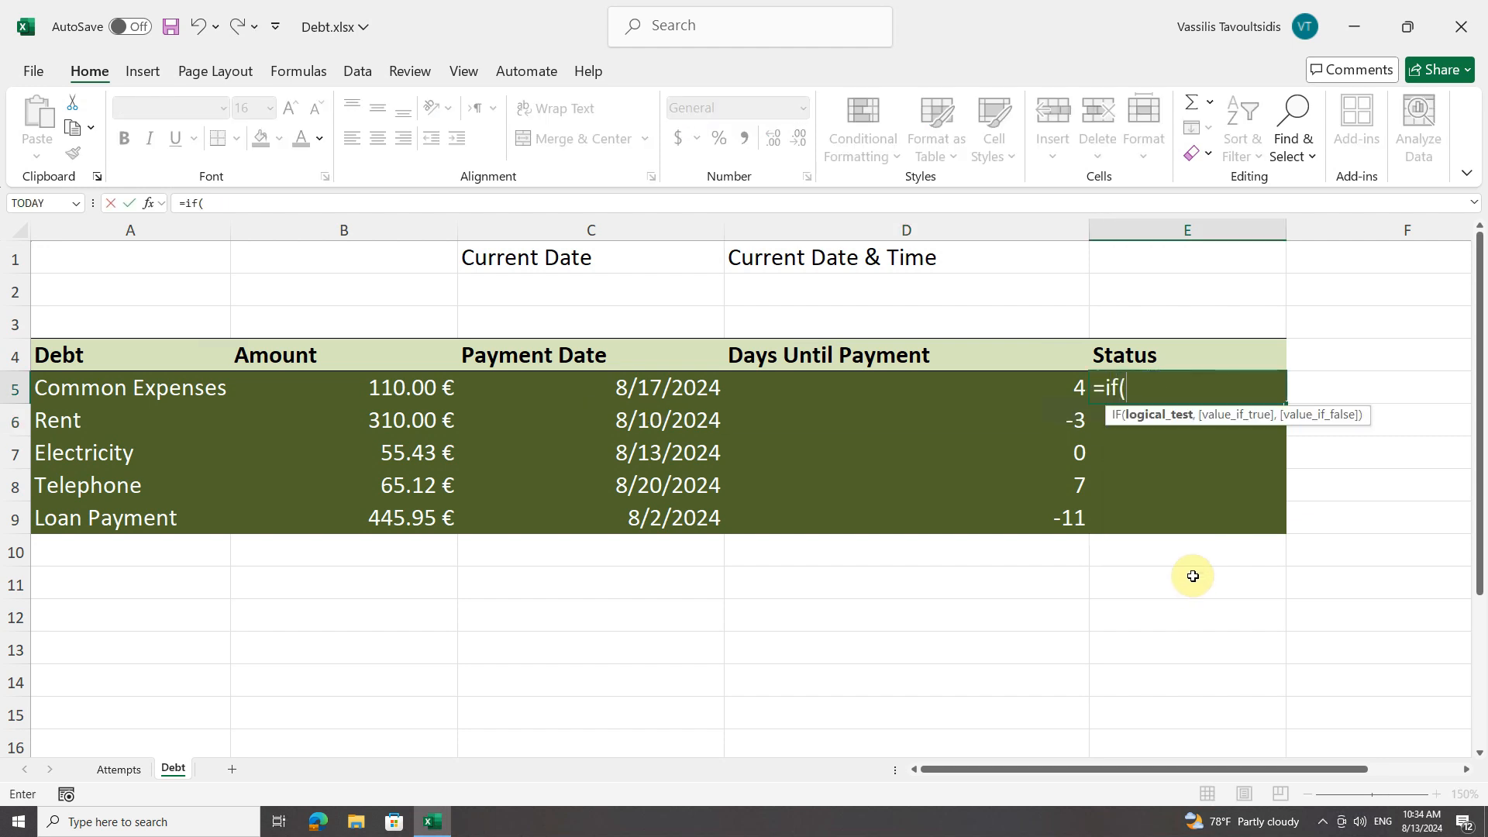
pyautogui.click(147, 204)
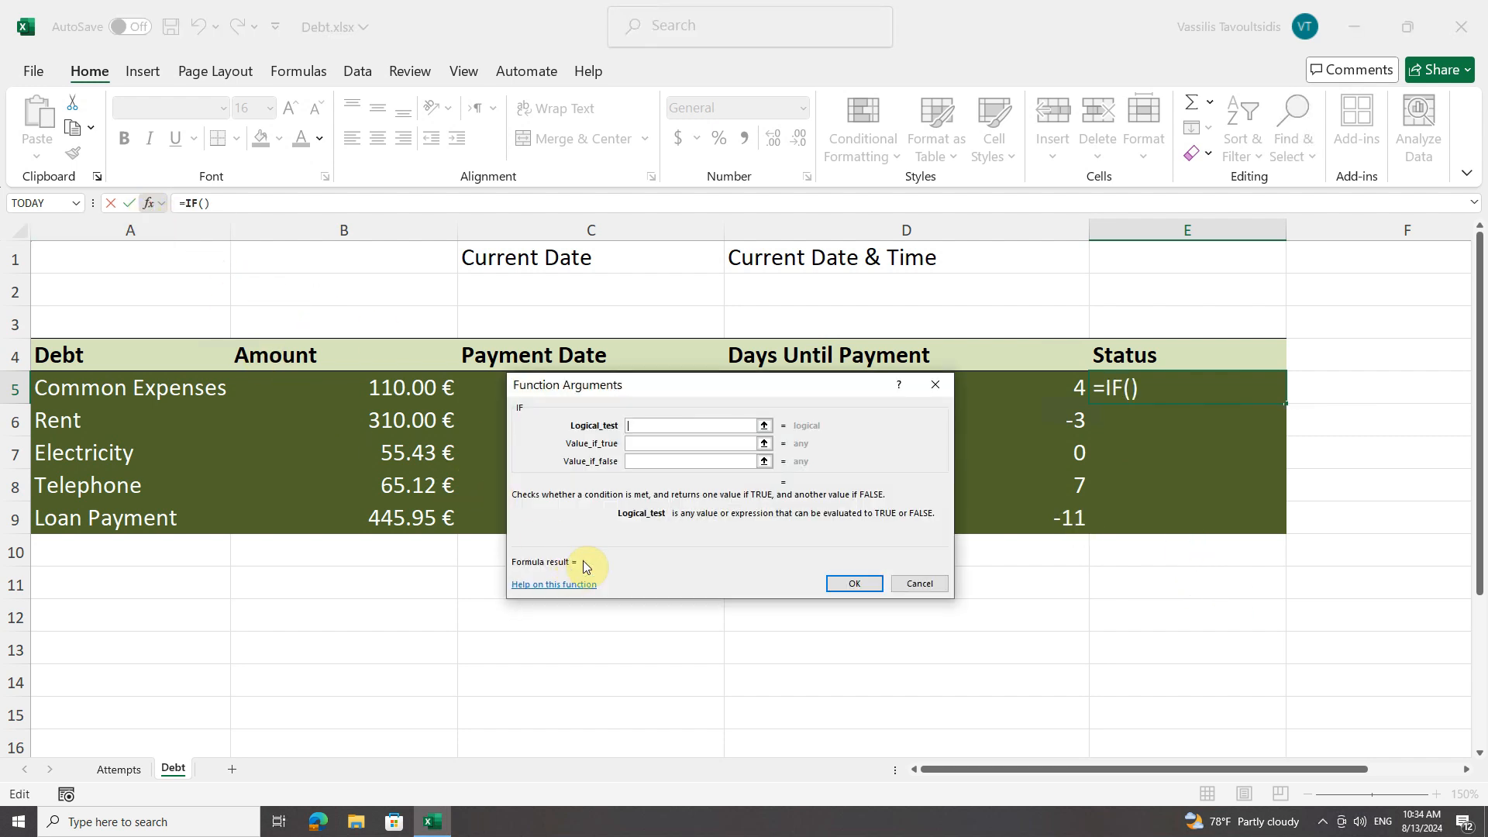
pyautogui.moveTo(678, 392); pyautogui.dragTo(831, 527)
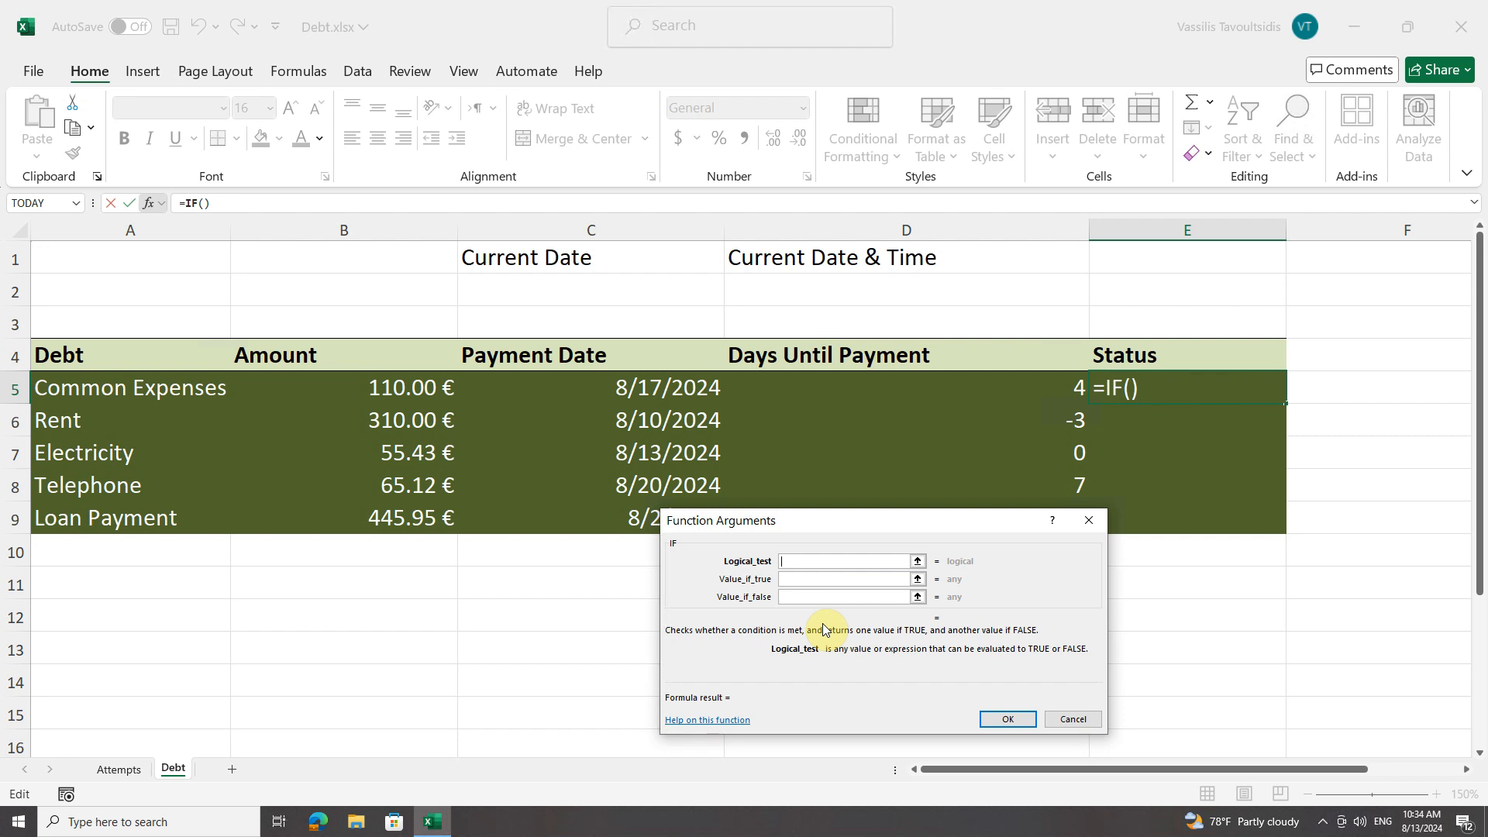
pyautogui.write('c5<tod')
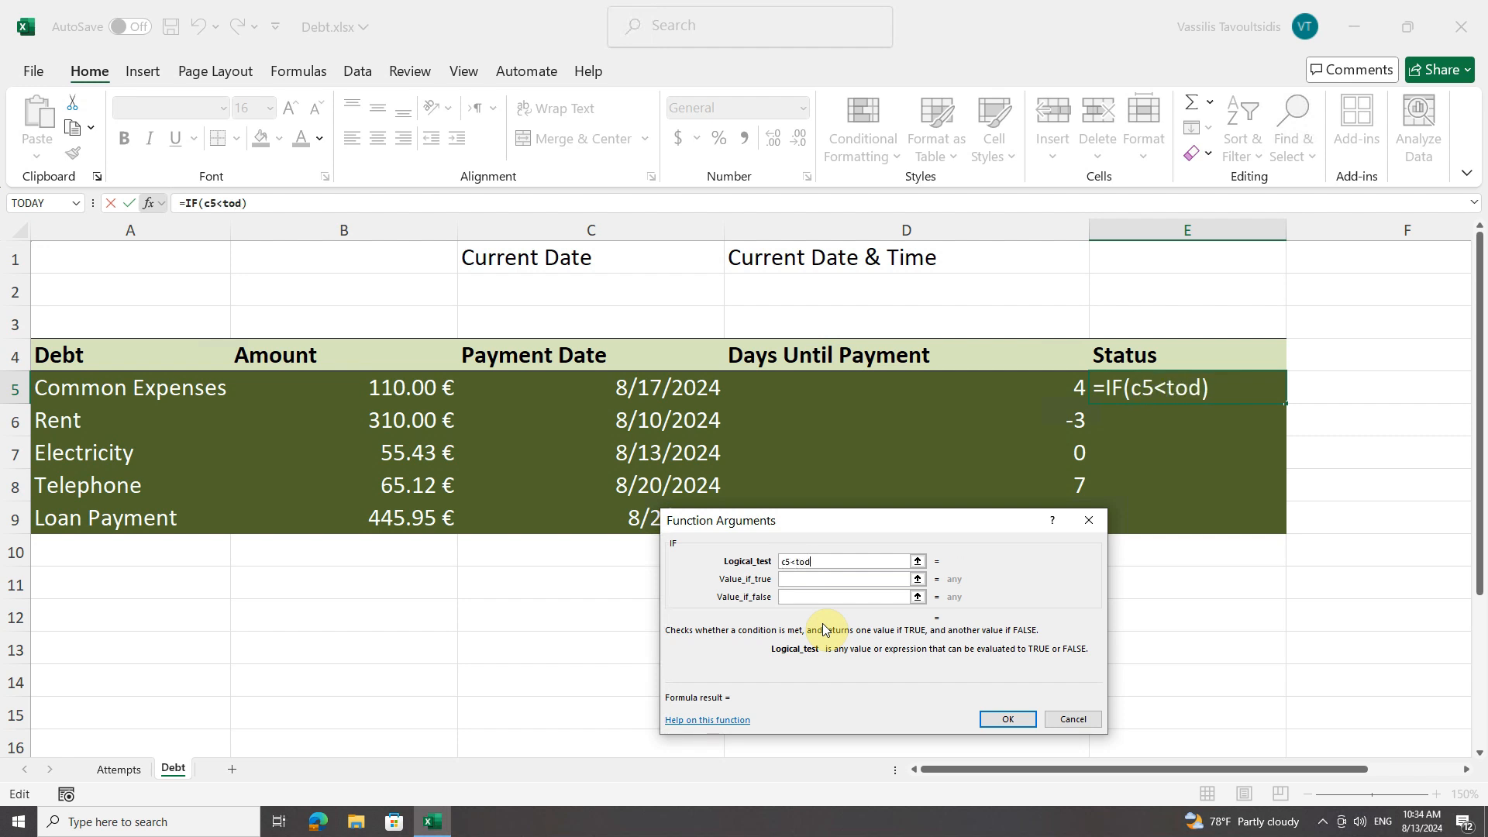
pyautogui.write('ay()')
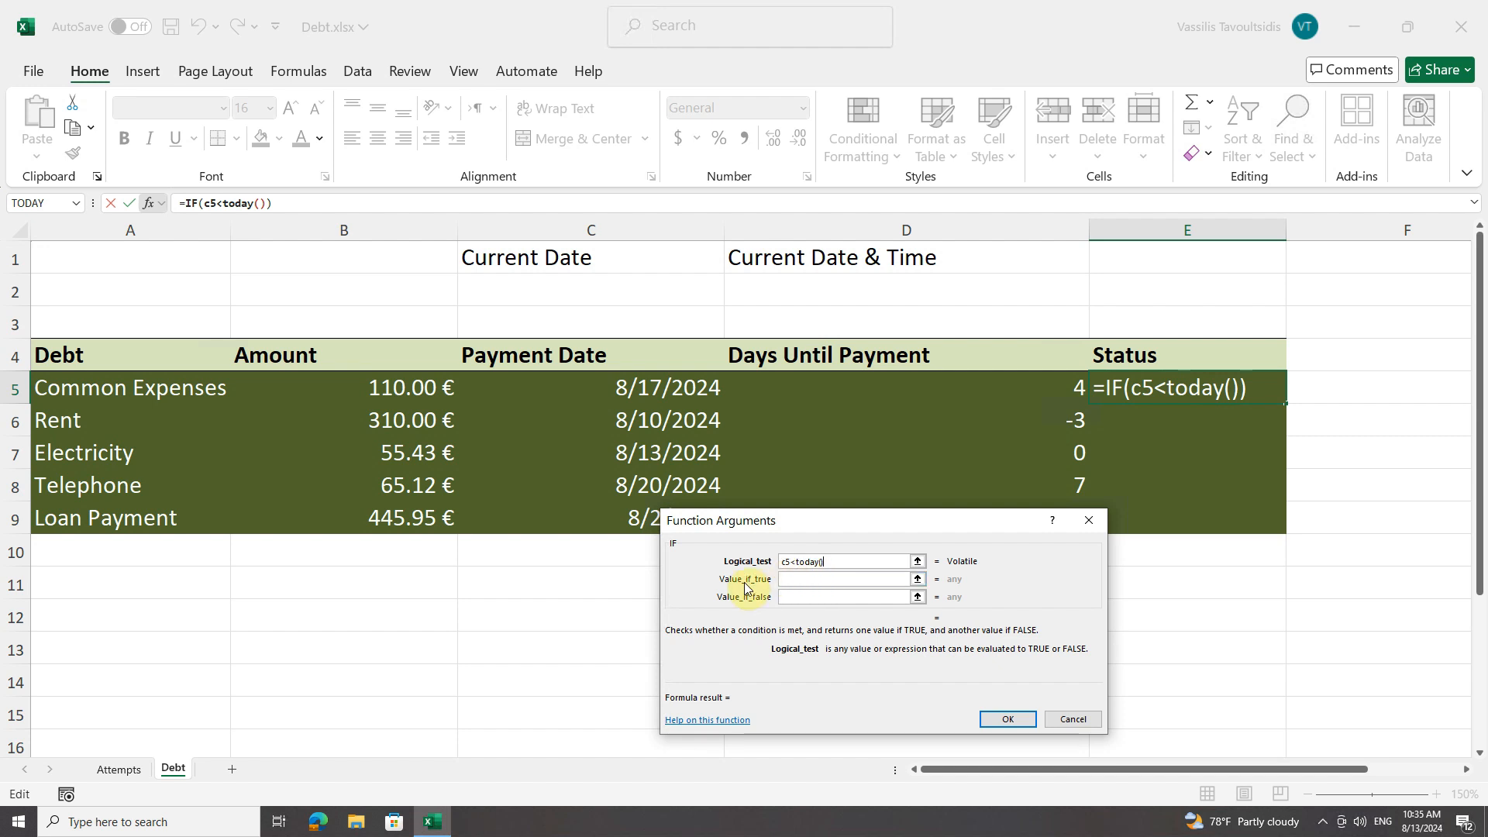
# Step: Complete the IF function in E5 to return "Debt Overdue" when true and an empty string "" when false
pyautogui.click(791, 581)
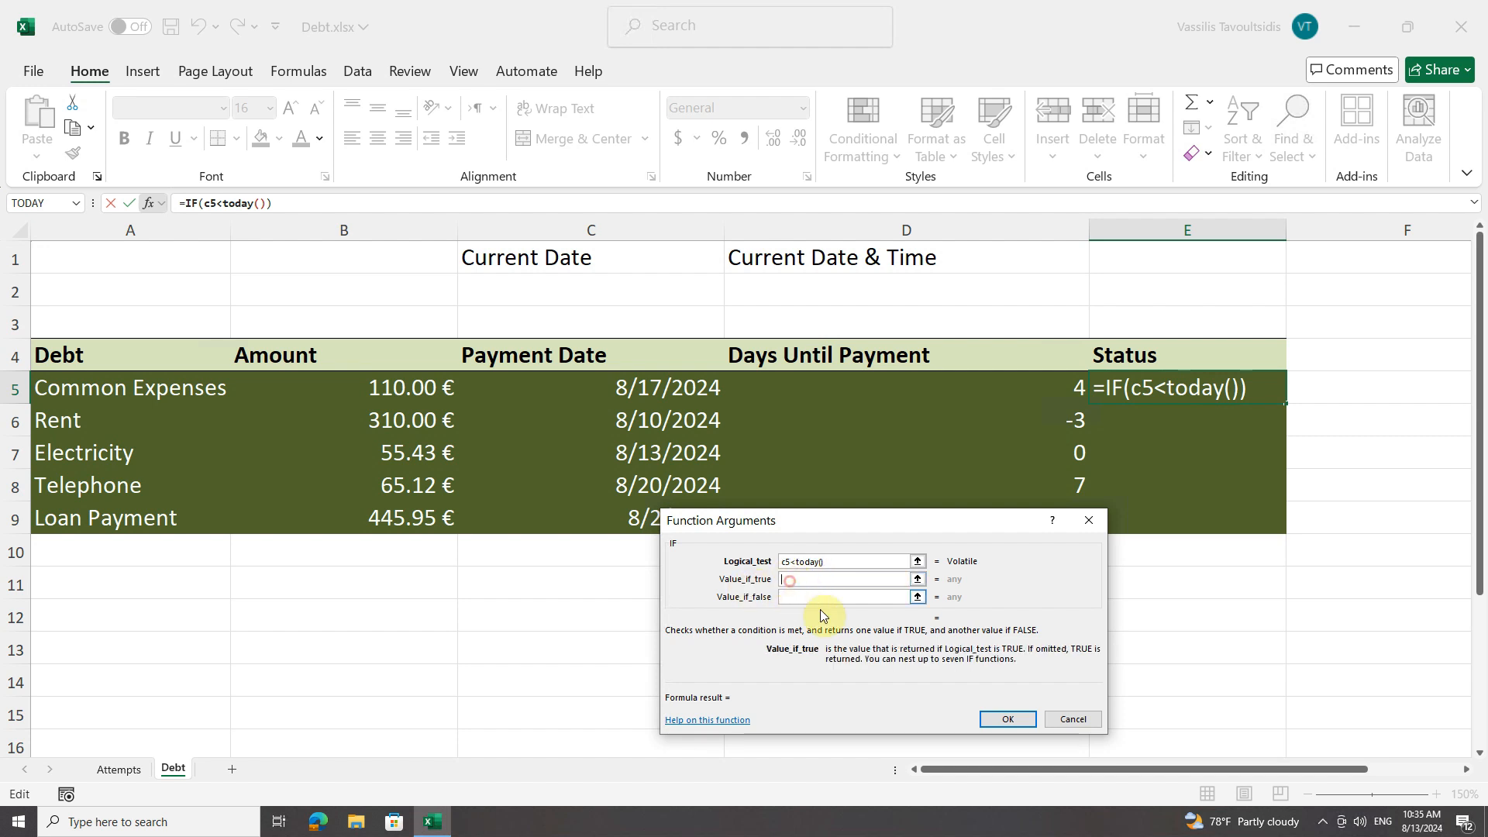
pyautogui.write('"')
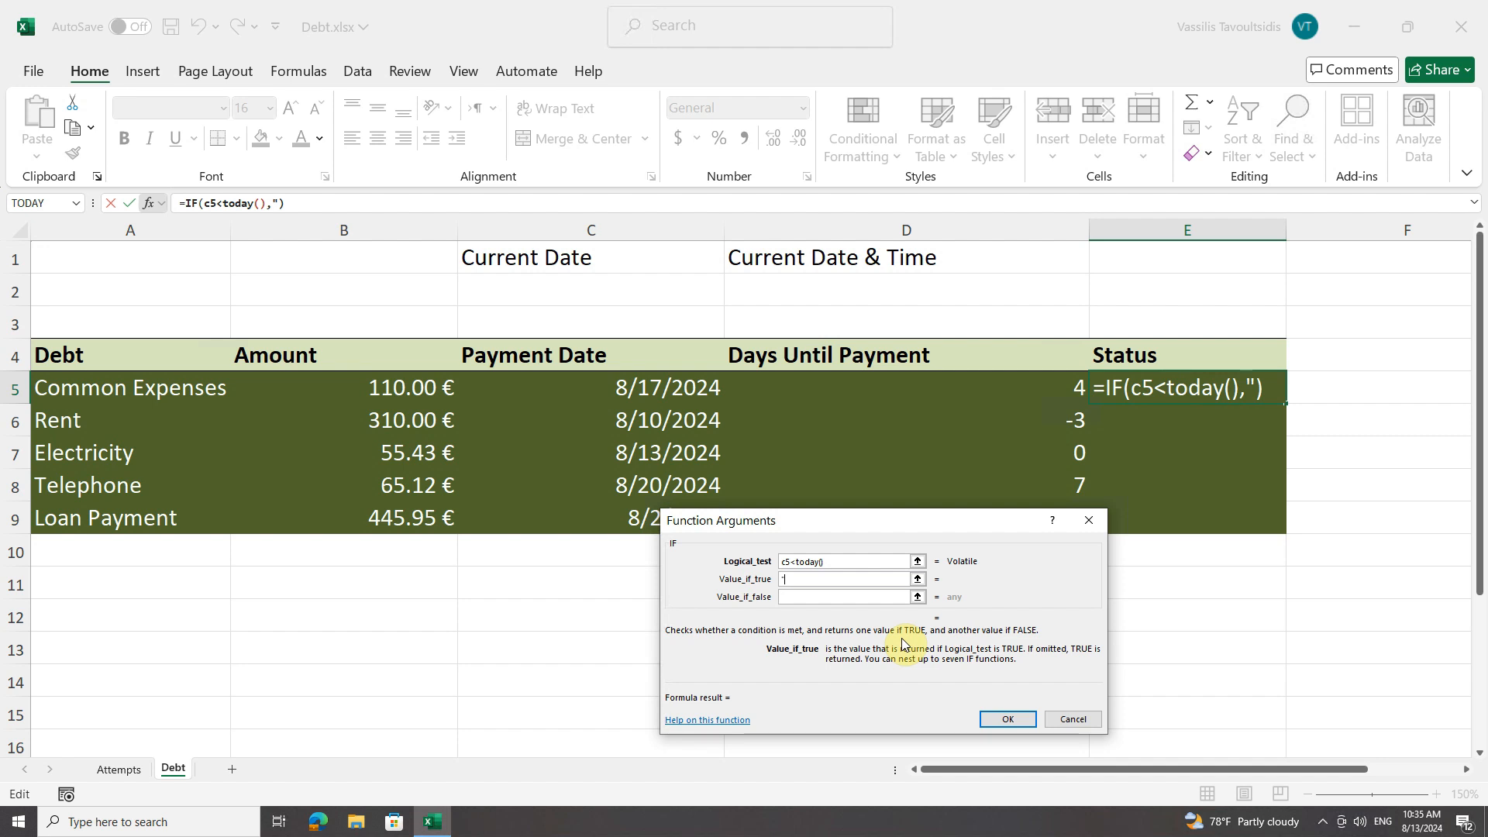
pyautogui.write('De')
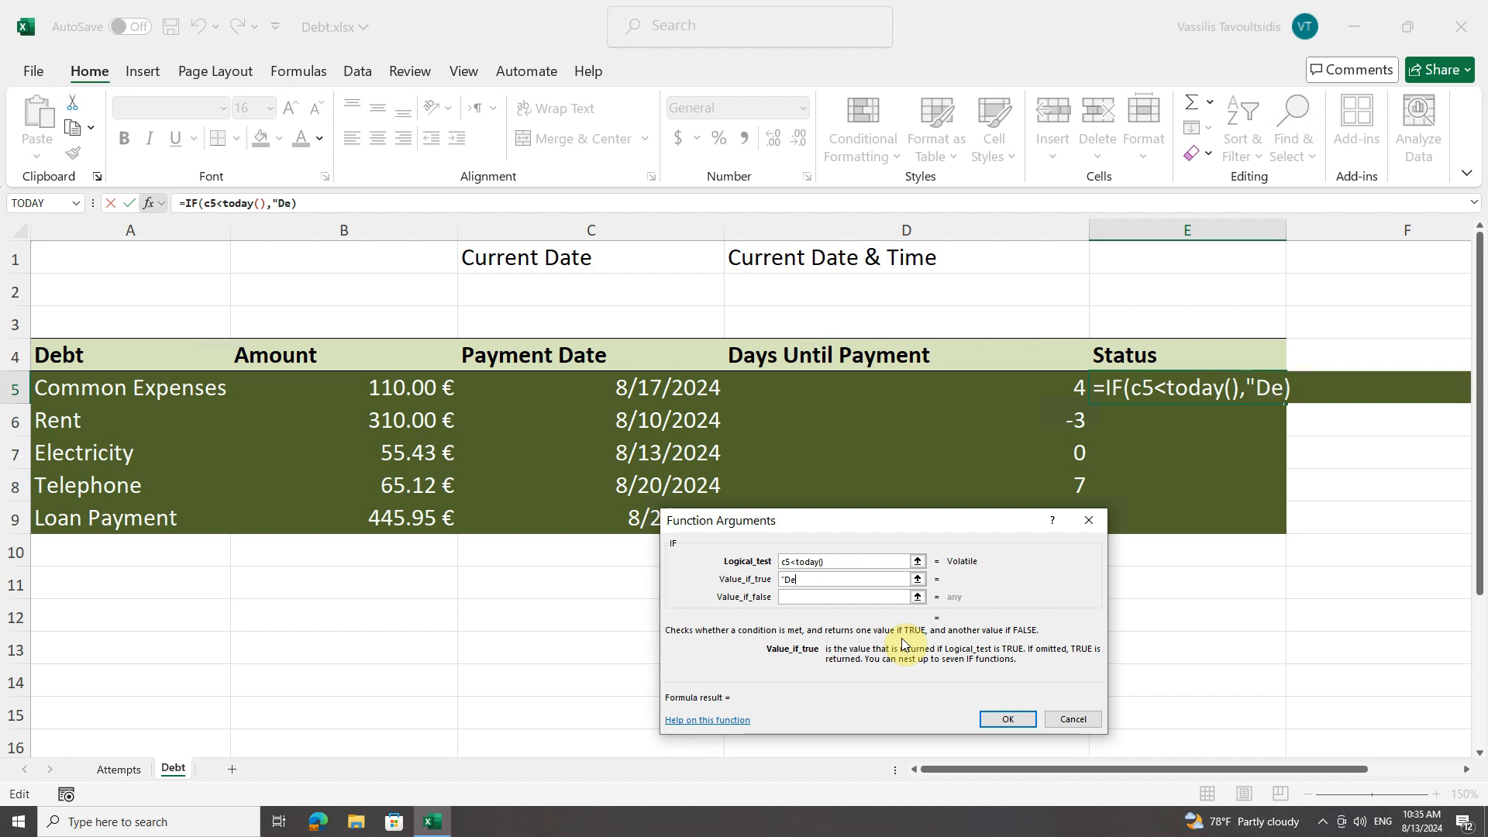
pyautogui.write('bt Overdue"')
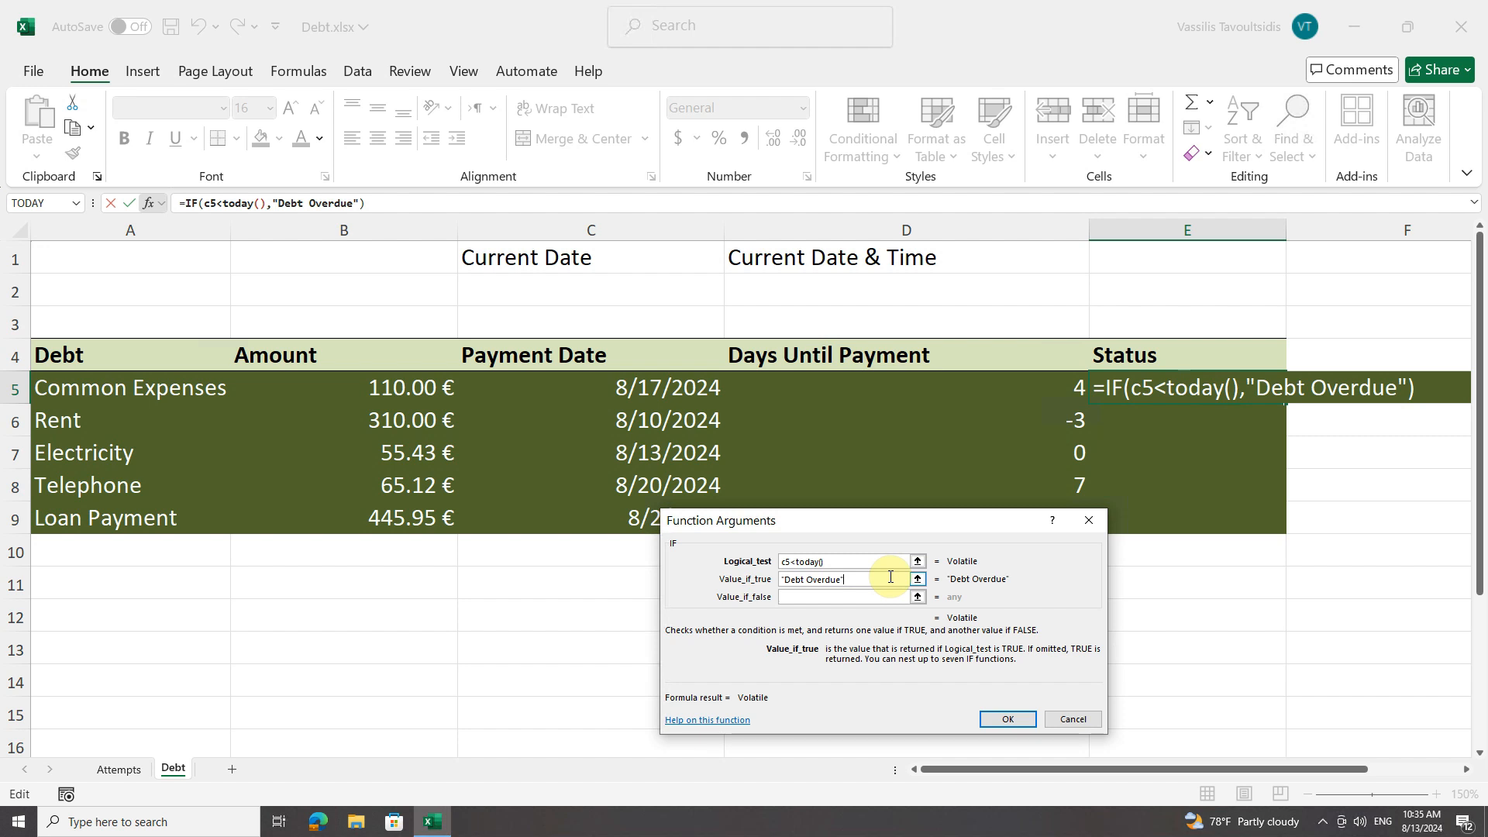
pyautogui.click(789, 596)
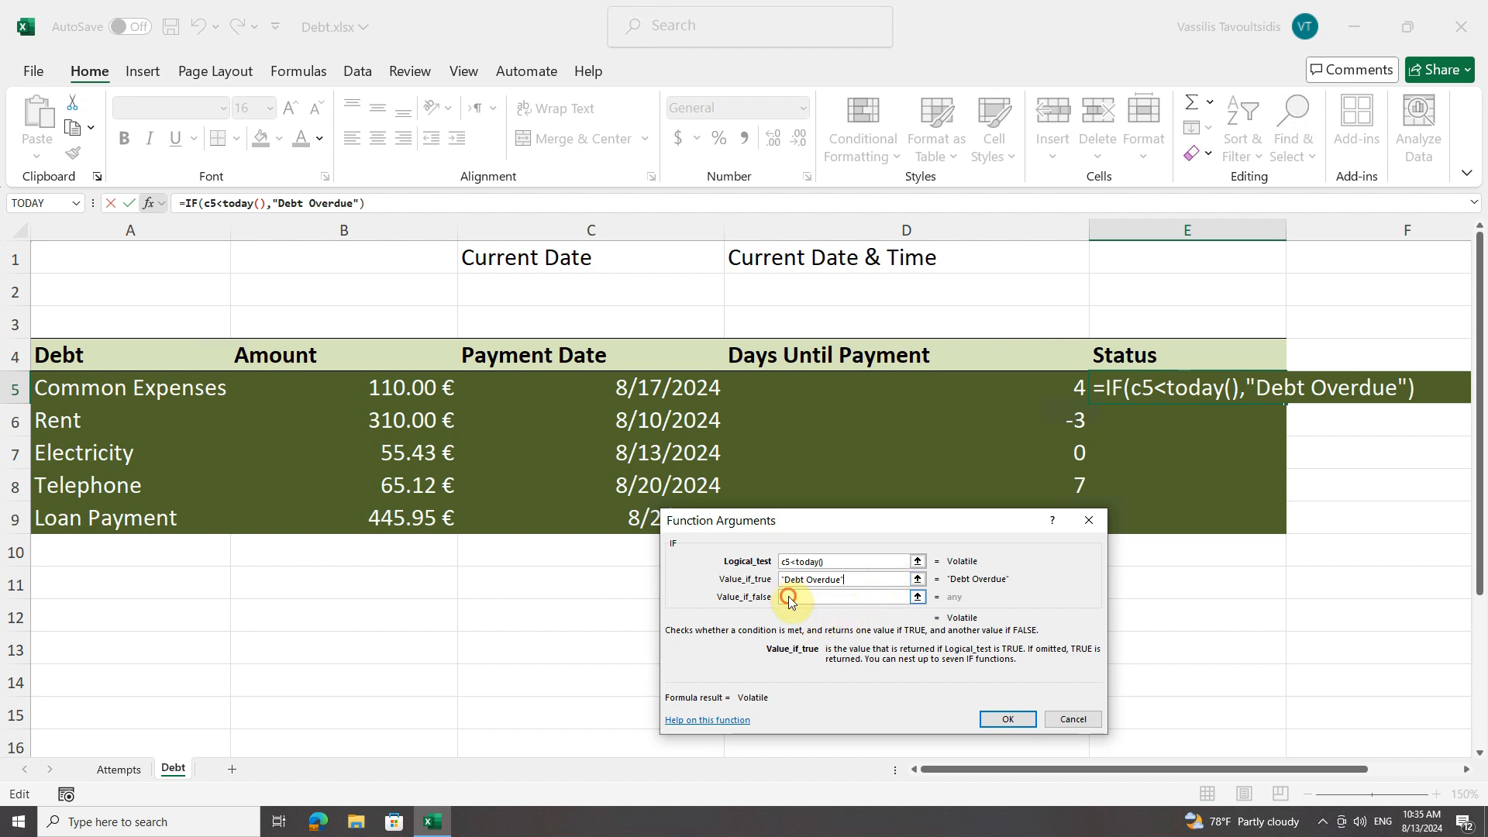
pyautogui.write('""')
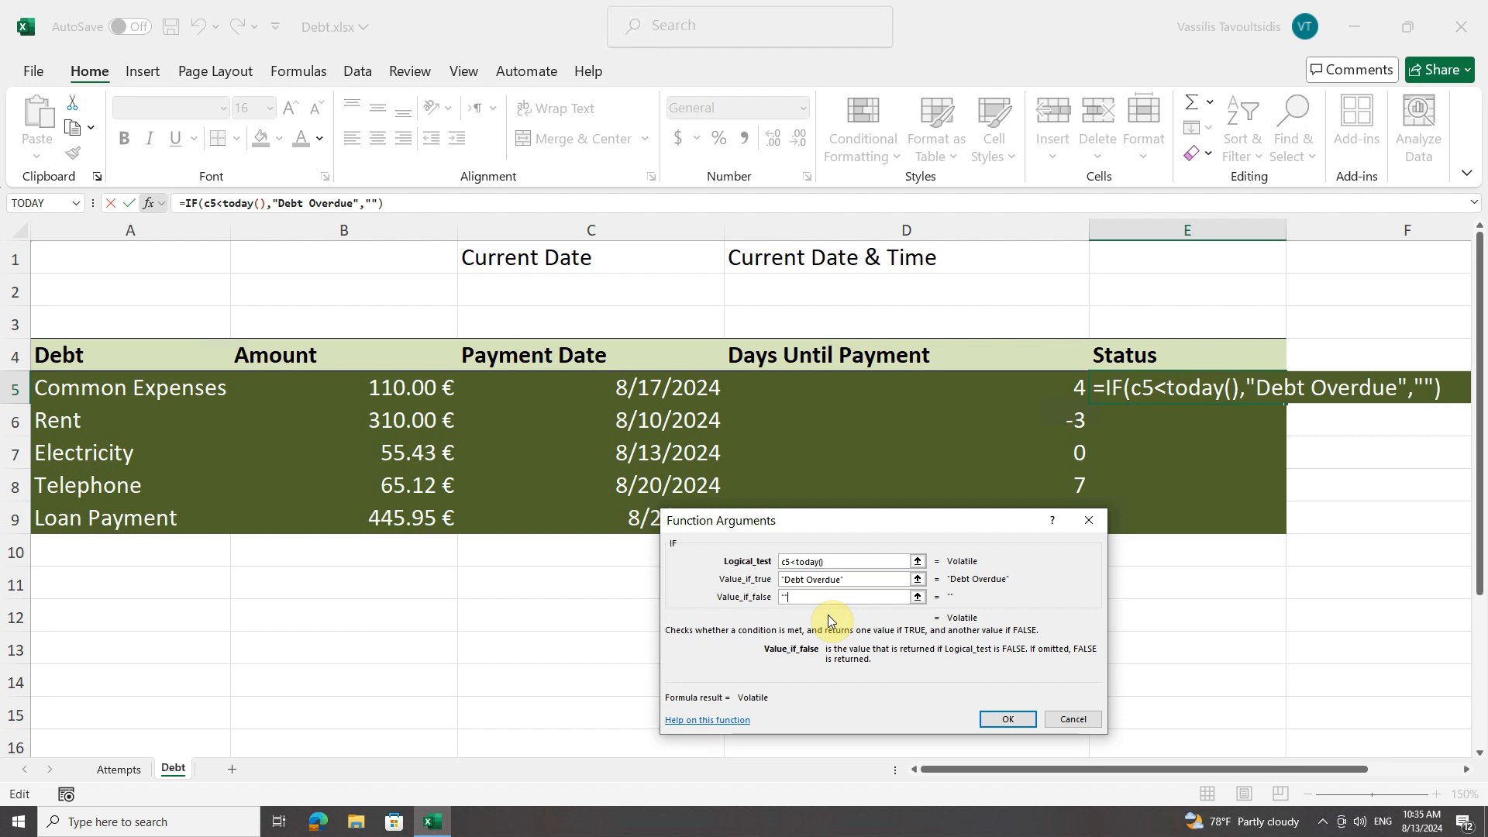
pyautogui.click(1008, 718)
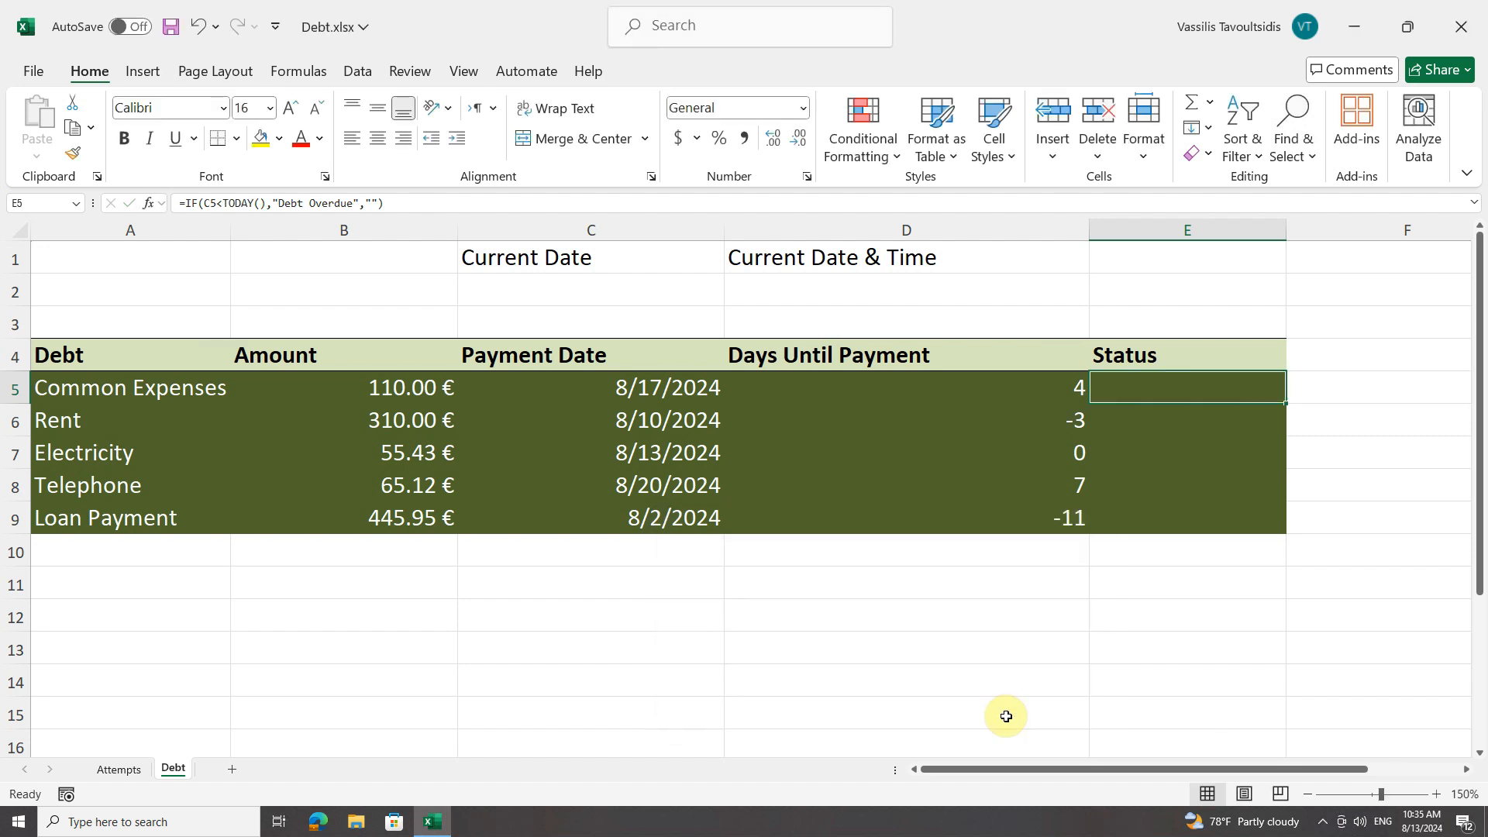
# Step: Fill the Status formula from E5 down to E9 and compare the Rent and Loan Payment statuses with their days until payment
pyautogui.moveTo(1285, 406); pyautogui.dragTo(1269, 524)
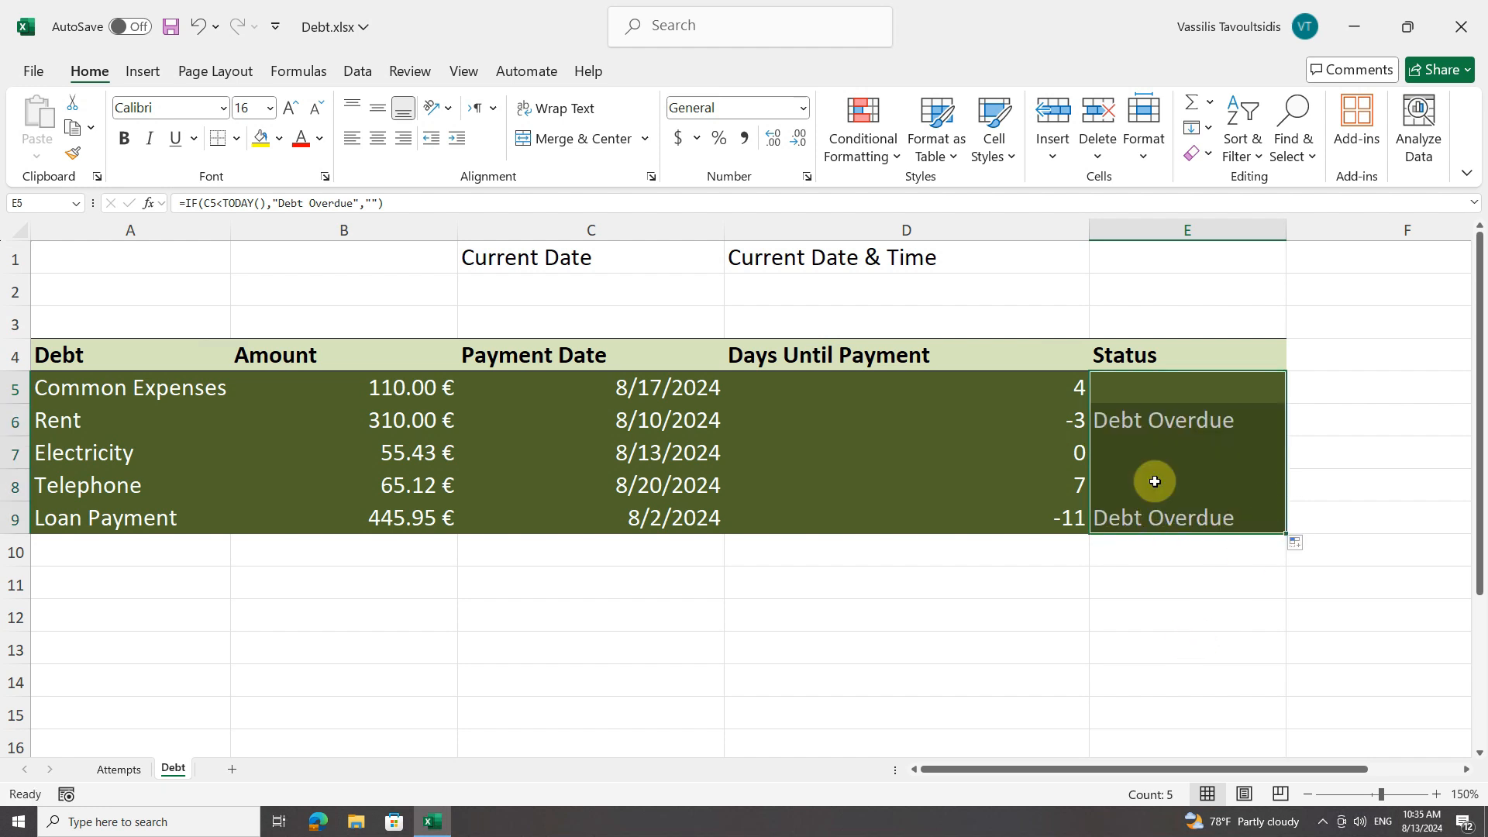
pyautogui.click(1166, 422)
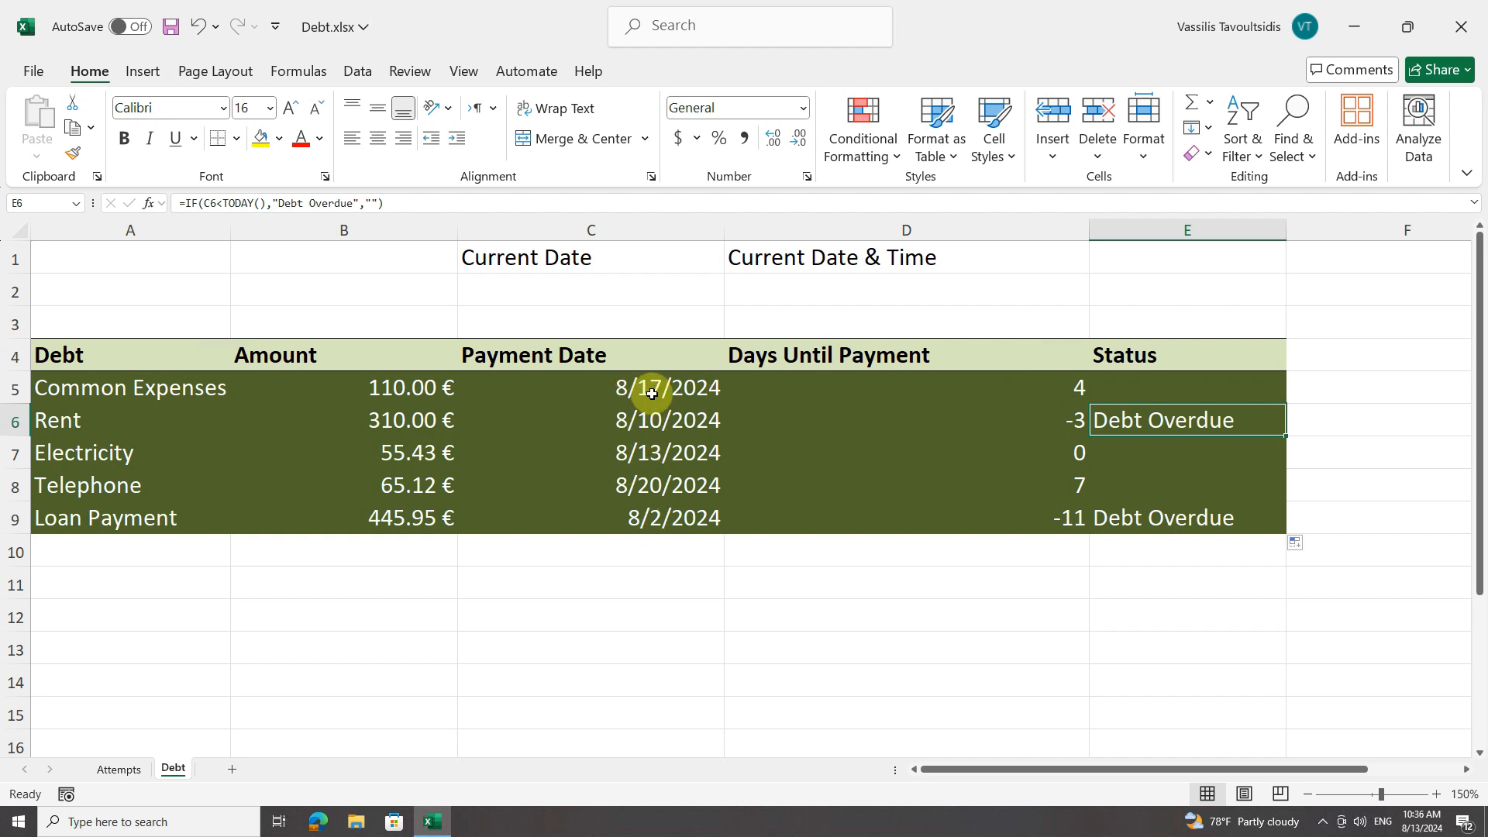
pyautogui.moveTo(1007, 393); pyautogui.dragTo(1013, 514)
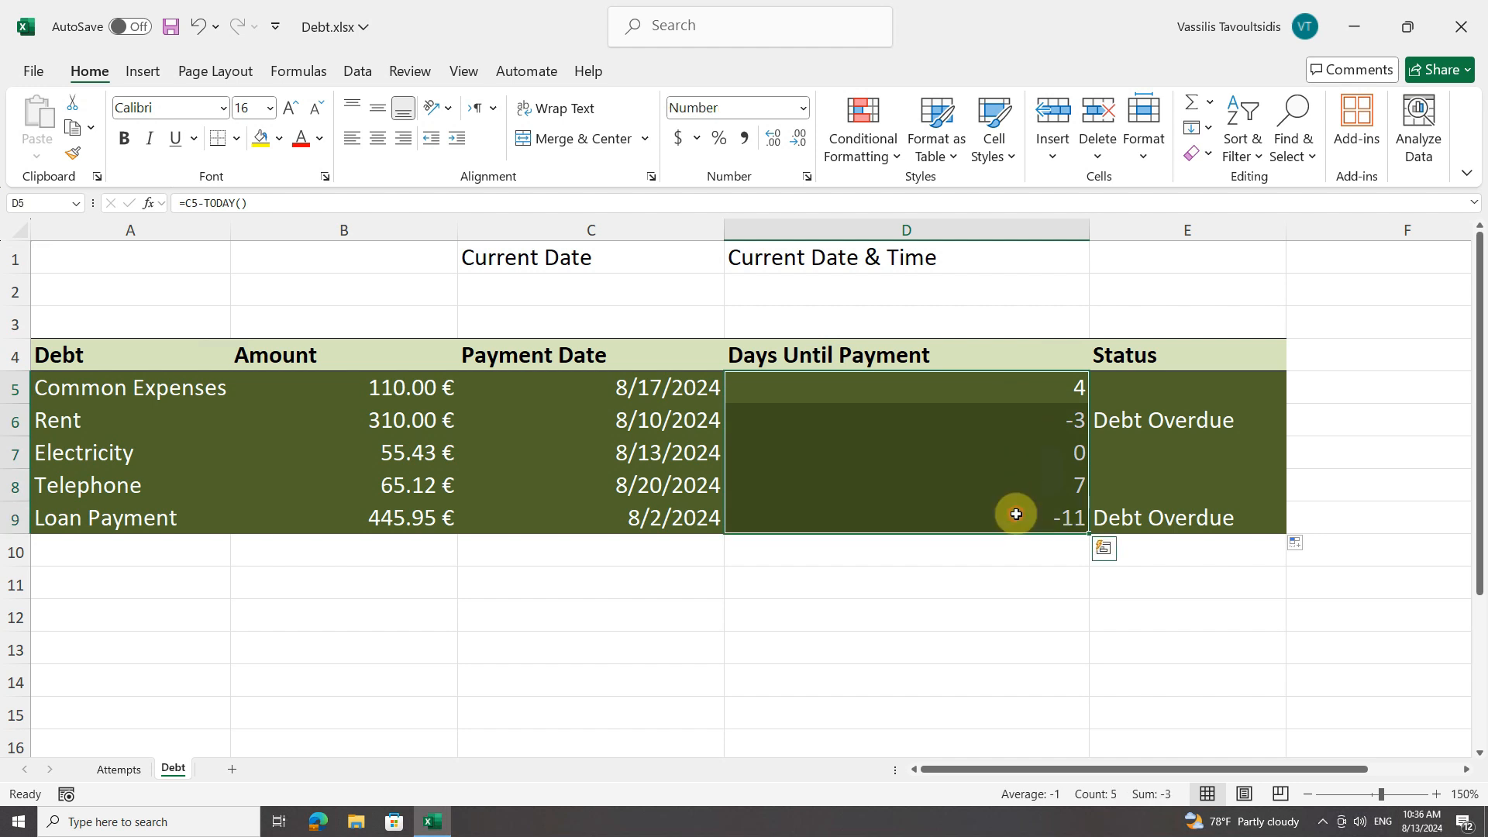
pyautogui.click(1165, 421)
pyautogui.click(1184, 519)
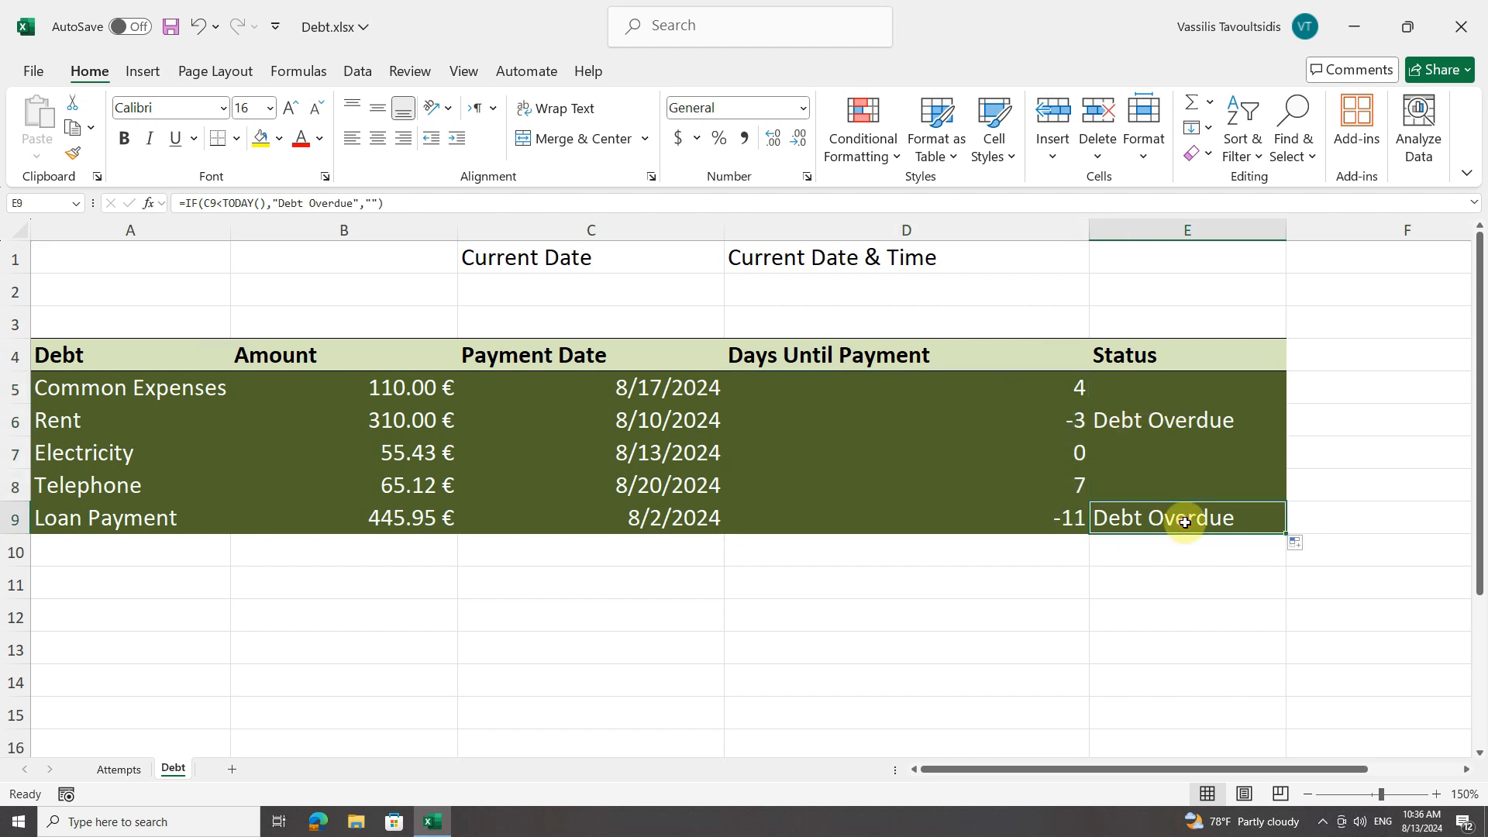
pyautogui.click(1070, 519)
pyautogui.click(1068, 417)
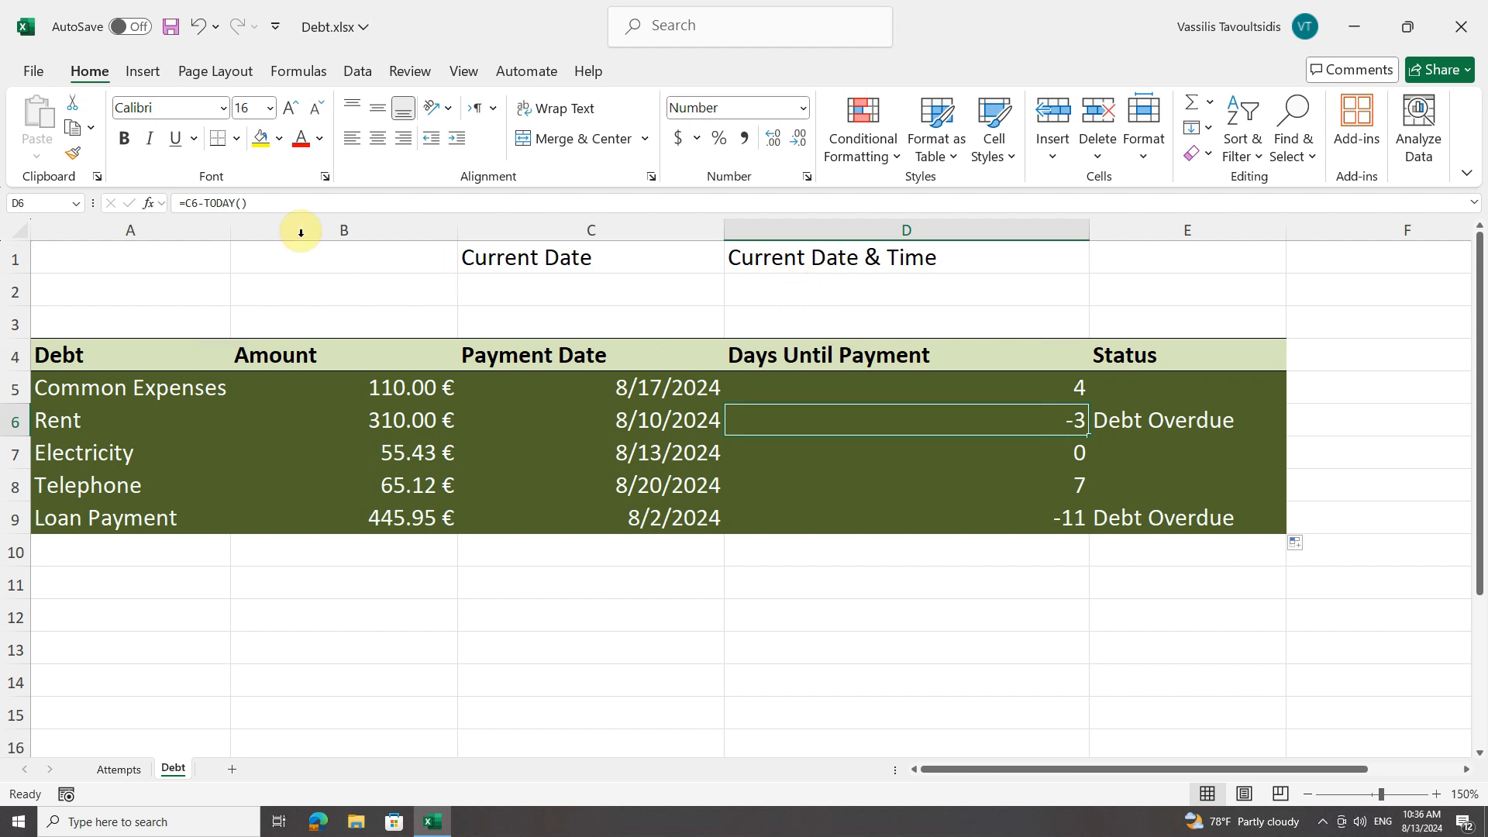
pyautogui.click(1169, 419)
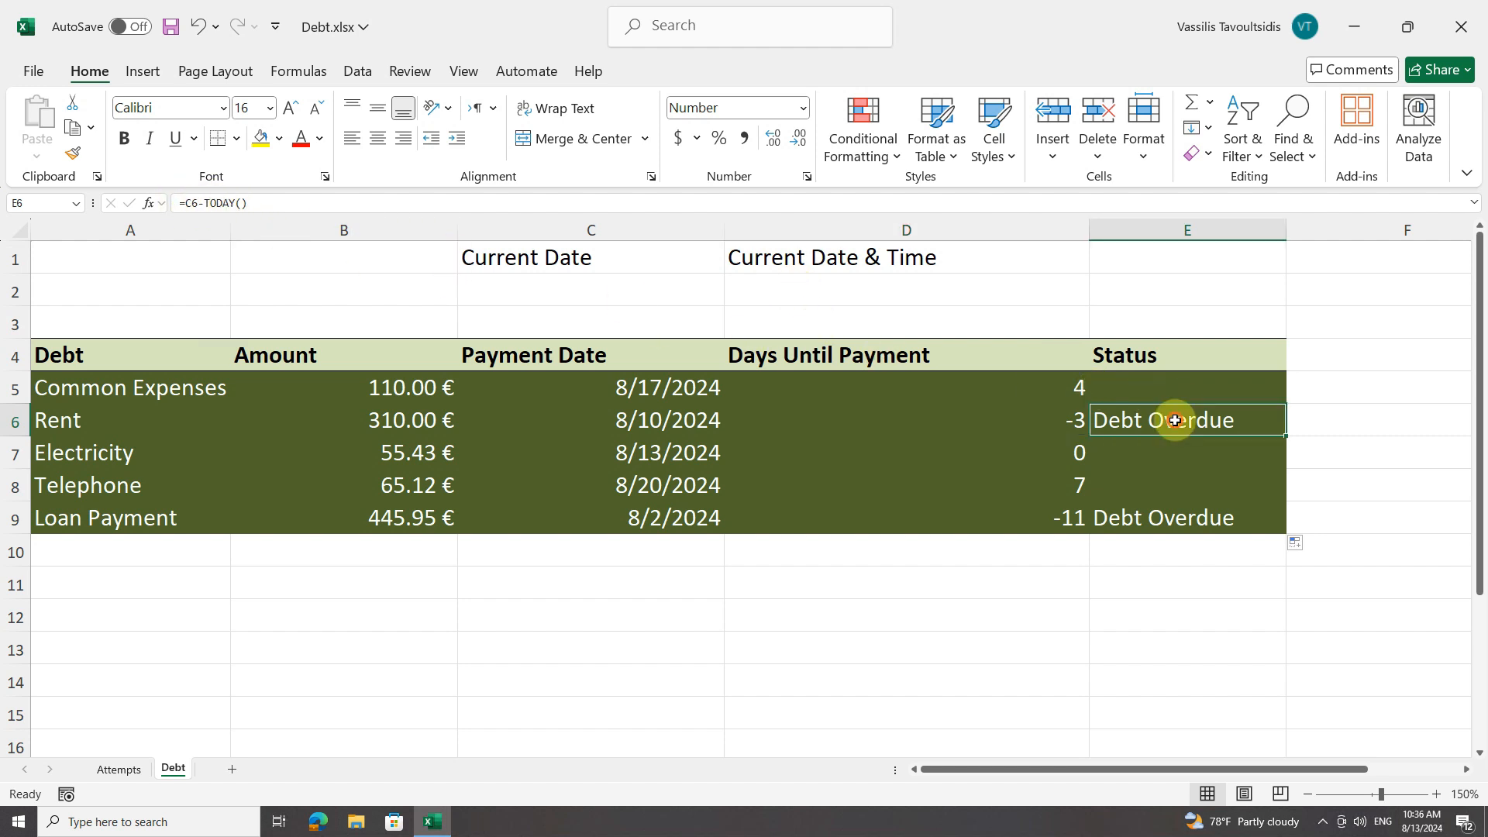